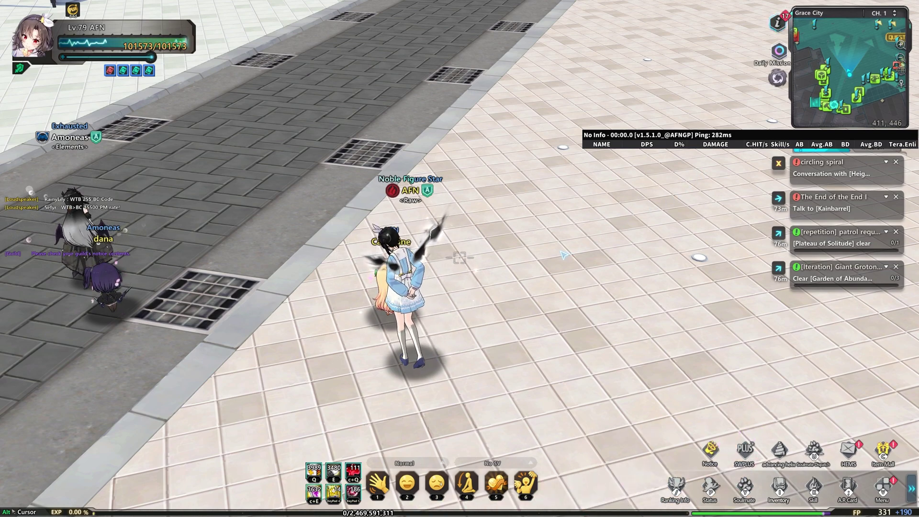
# - Leave the game and switch to the launcher info.json page in Google Chrome
pyautogui.press('Escape')
pyautogui.click(461, 422)
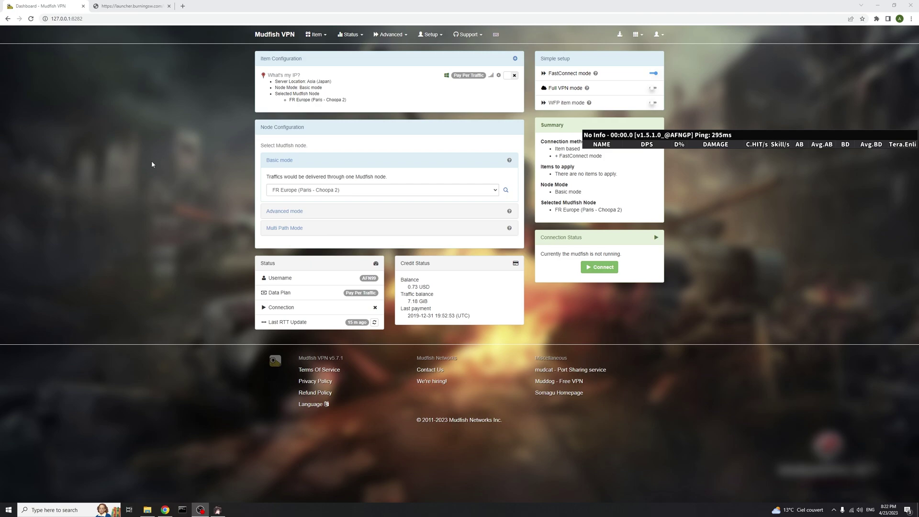
pyautogui.click(114, 4)
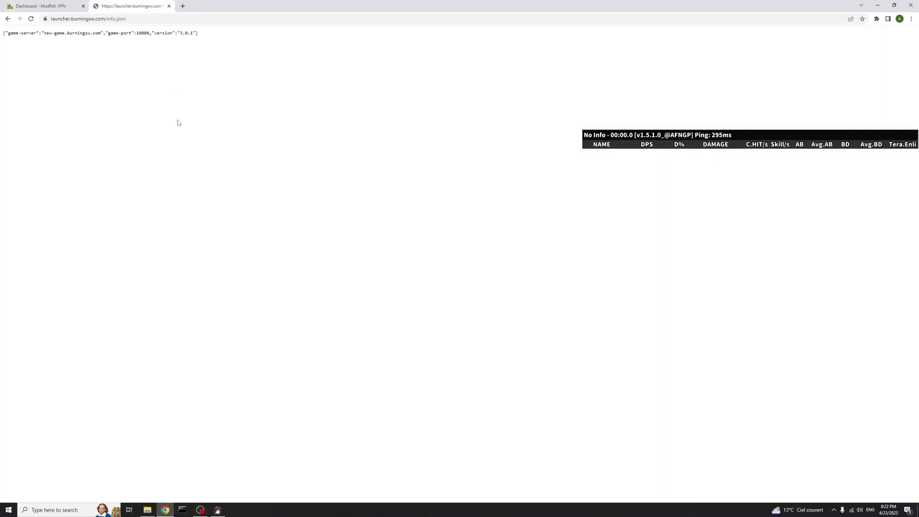
pyautogui.click(52, 19)
pyautogui.moveTo(52, 19); pyautogui.dragTo(131, 18)
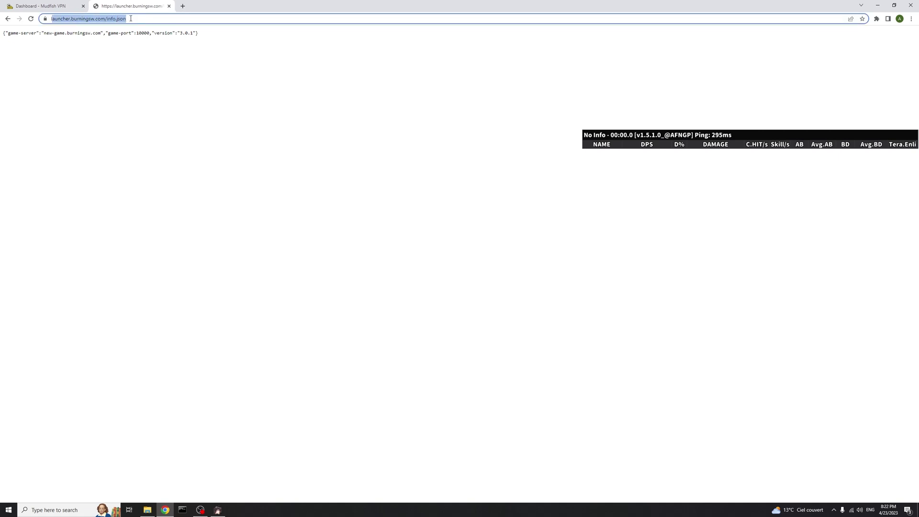
pyautogui.click(146, 85)
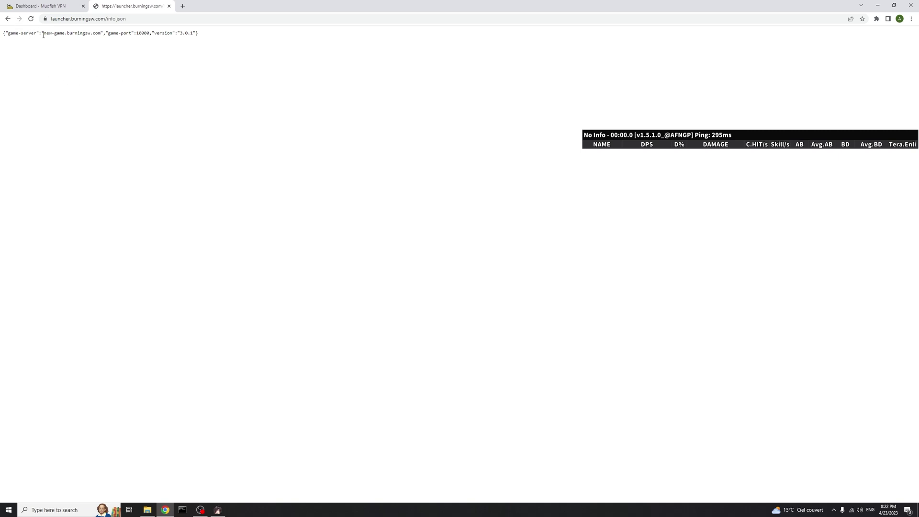
# - Copy the game server host new-game.burningsw.com and bring up Command Prompt
pyautogui.moveTo(44, 35); pyautogui.dragTo(100, 33)
pyautogui.rightClick(98, 33)
pyautogui.click(115, 40)
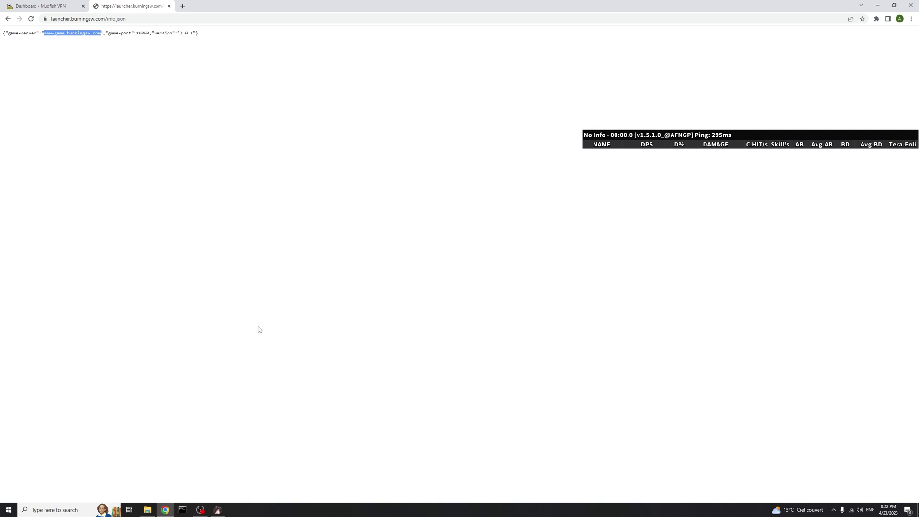
pyautogui.click(182, 510)
# - Ping new-game.burningsw.com (about 228 ms average) and copy its IP 168.100.10.3
pyautogui.write('ping')
pyautogui.hotkey('ctrl', 'v')
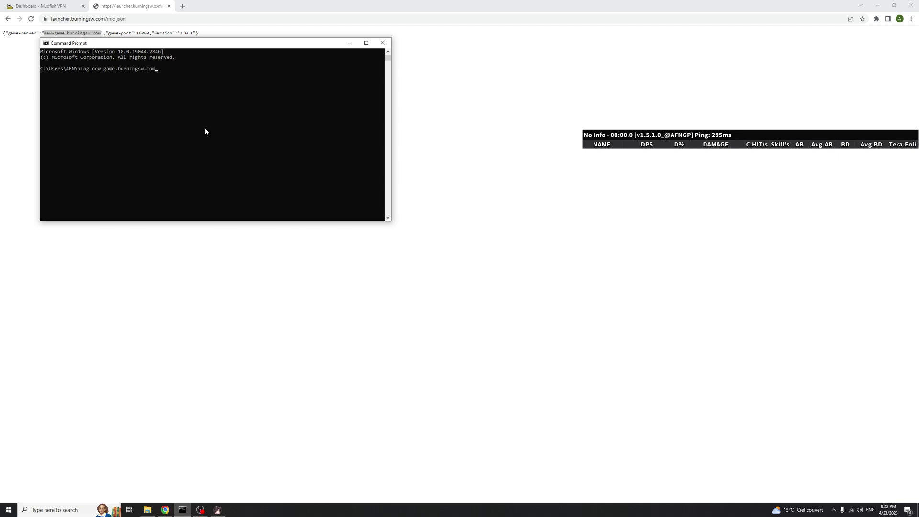
pyautogui.press('Return')
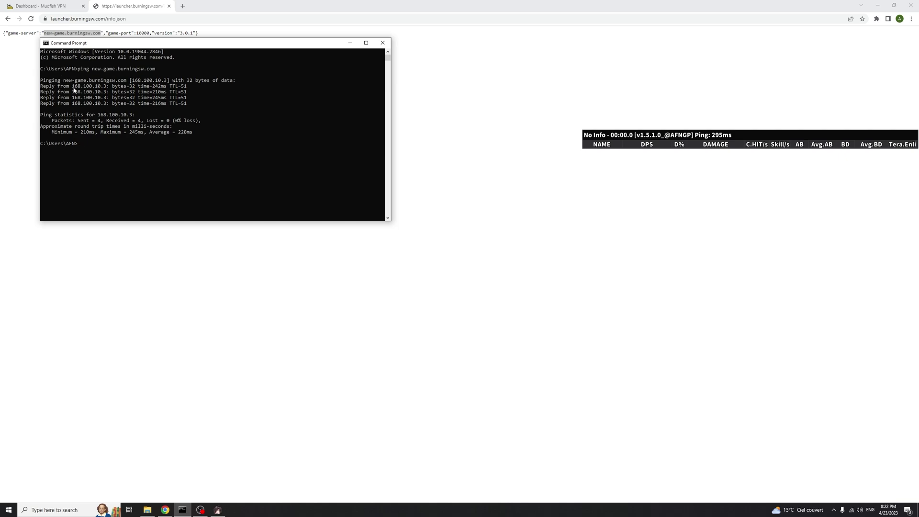
pyautogui.moveTo(72, 86); pyautogui.dragTo(105, 89)
pyautogui.hotkey('ctrl', 'c')
# - Return to the Mudfish VPN dashboard and review the 0.73 USD and 7.18 GB balances
pyautogui.click(42, 5)
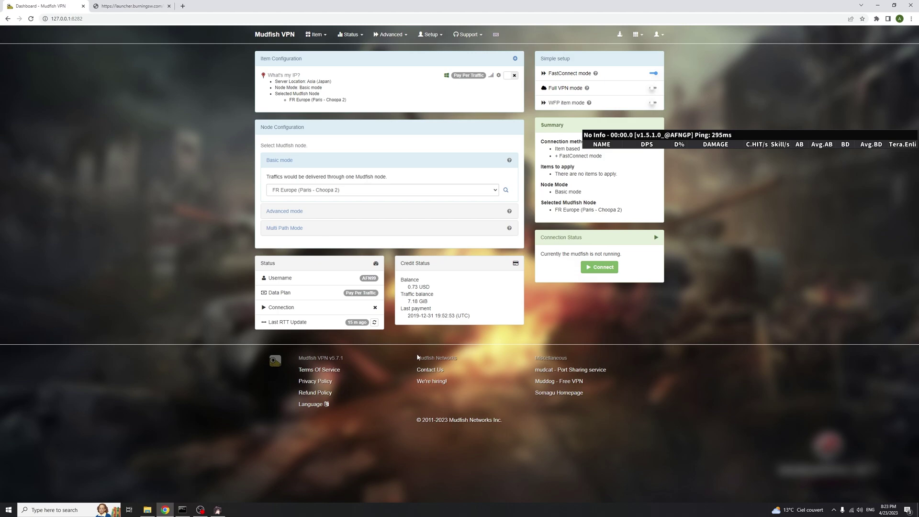
pyautogui.moveTo(408, 316); pyautogui.dragTo(419, 316)
pyautogui.moveTo(408, 303); pyautogui.dragTo(431, 304)
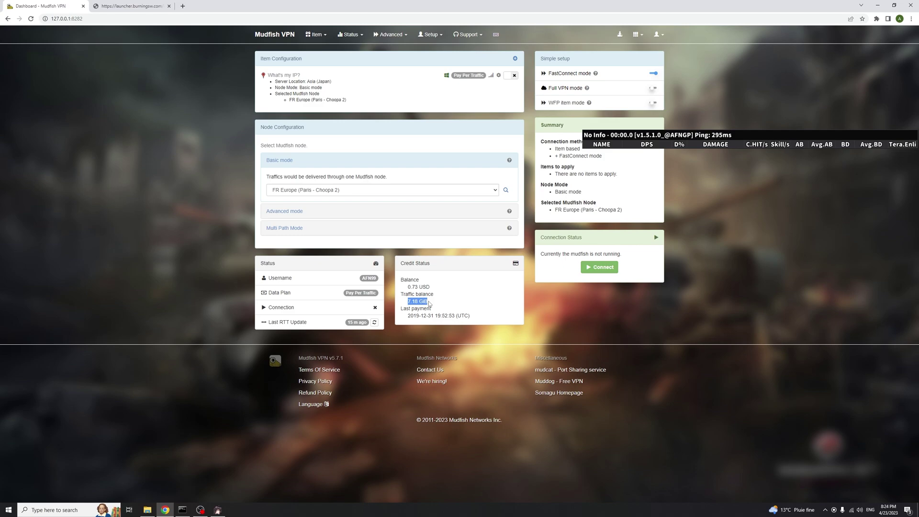
# - Save the Edit Profile form with Expert Mode On and Log selected, then close it
pyautogui.click(658, 37)
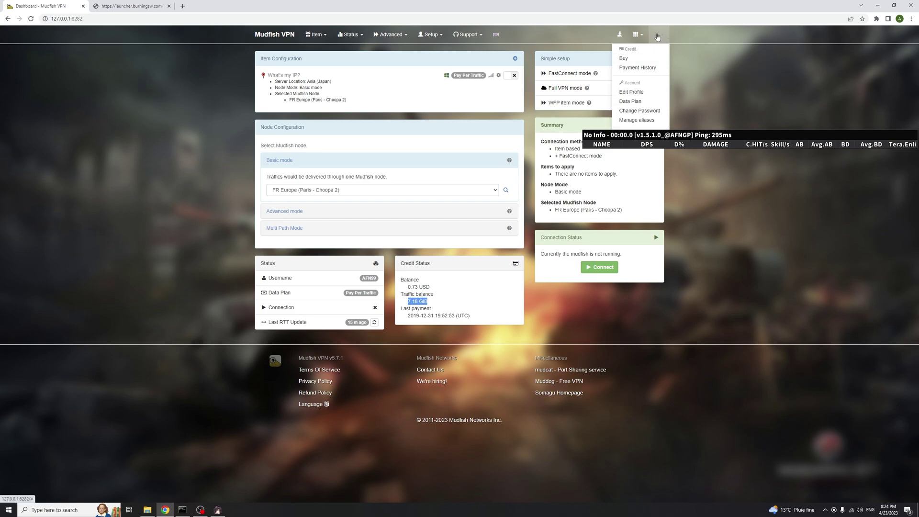
pyautogui.click(630, 92)
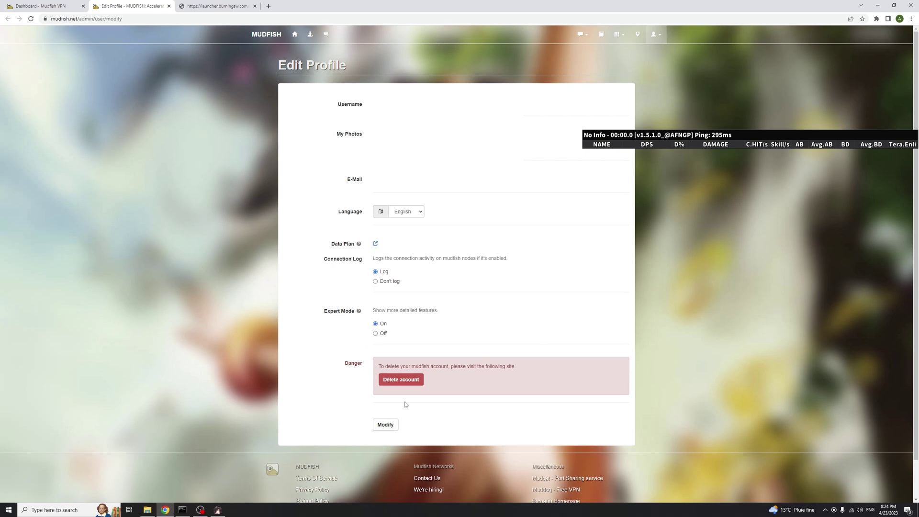
pyautogui.click(395, 428)
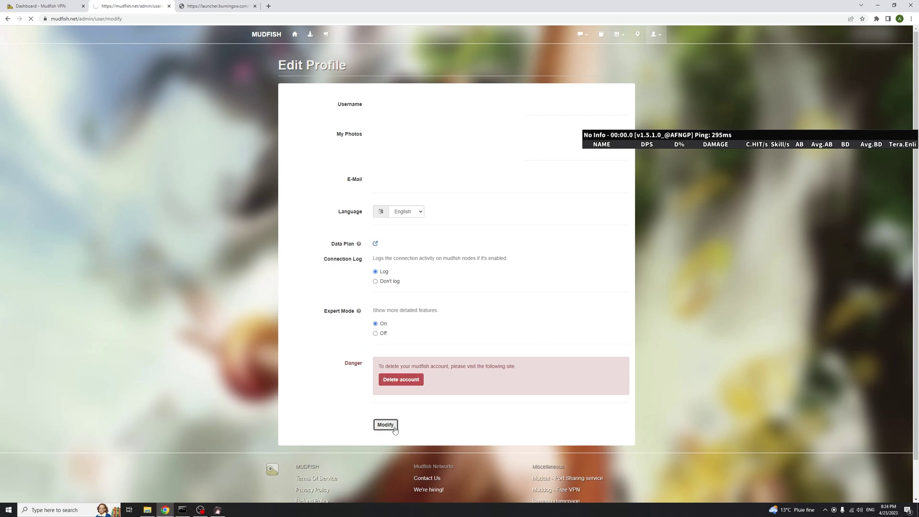
pyautogui.click(169, 6)
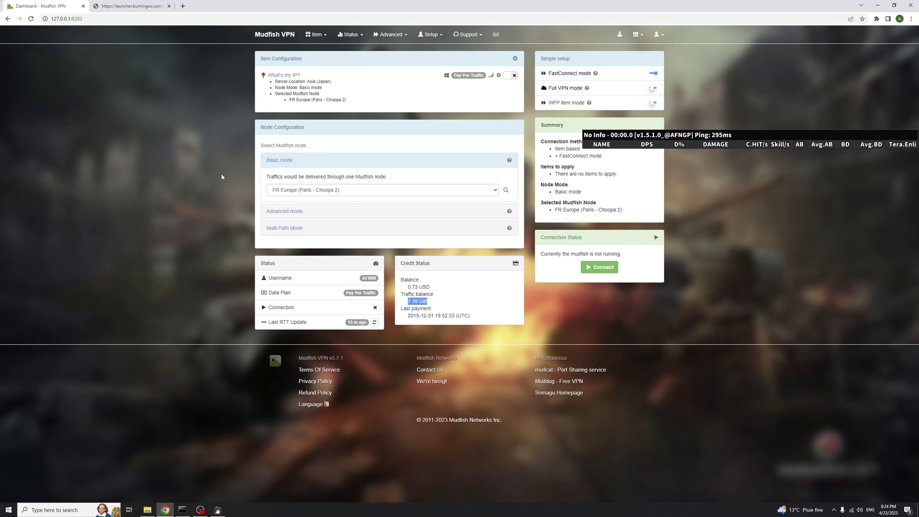
# - In Manage Items, begin a custom item with Category Game and Name BSW
pyautogui.click(316, 34)
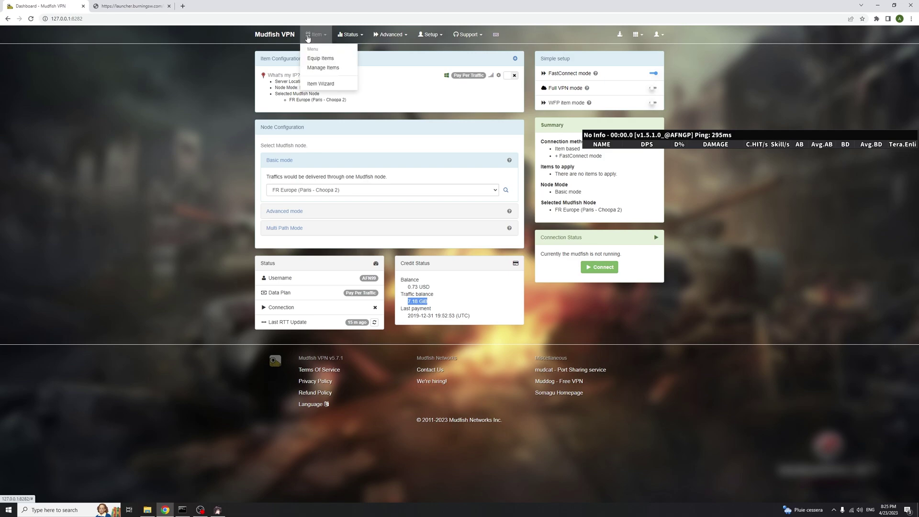
pyautogui.click(319, 68)
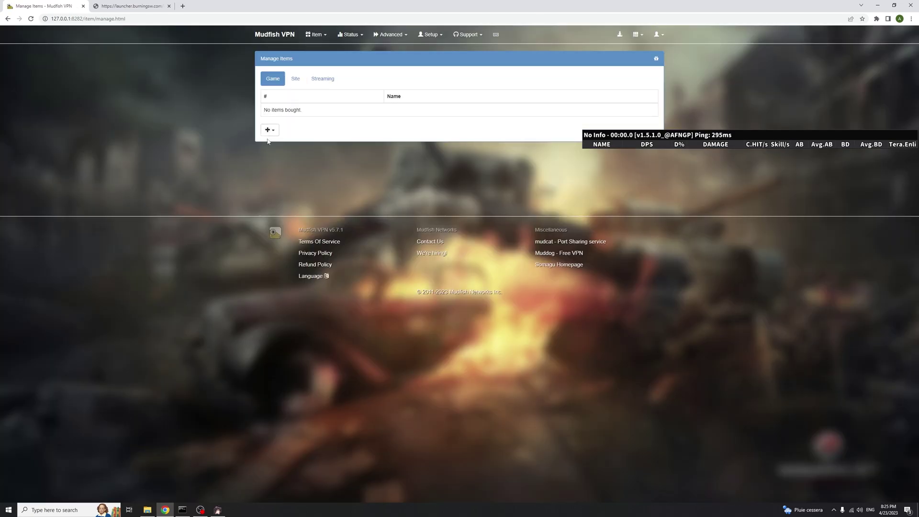
pyautogui.click(269, 130)
pyautogui.click(290, 142)
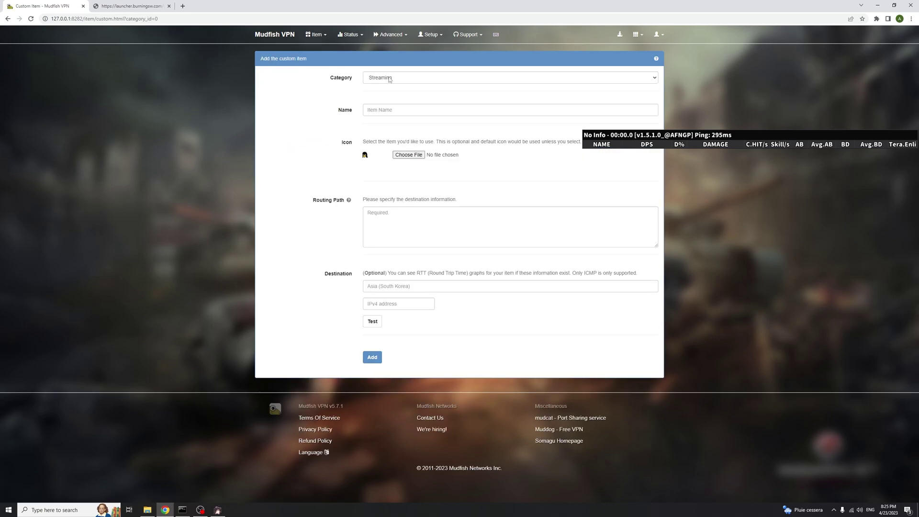
pyautogui.click(390, 79)
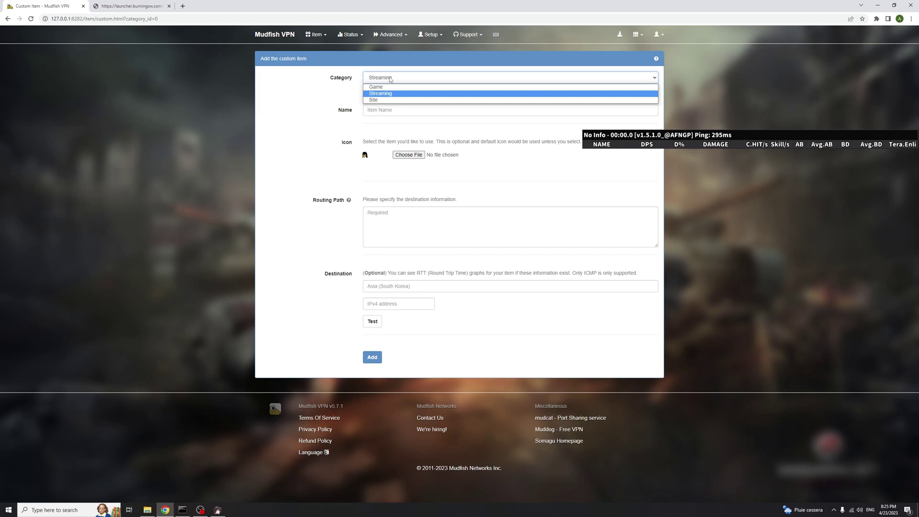
pyautogui.click(383, 87)
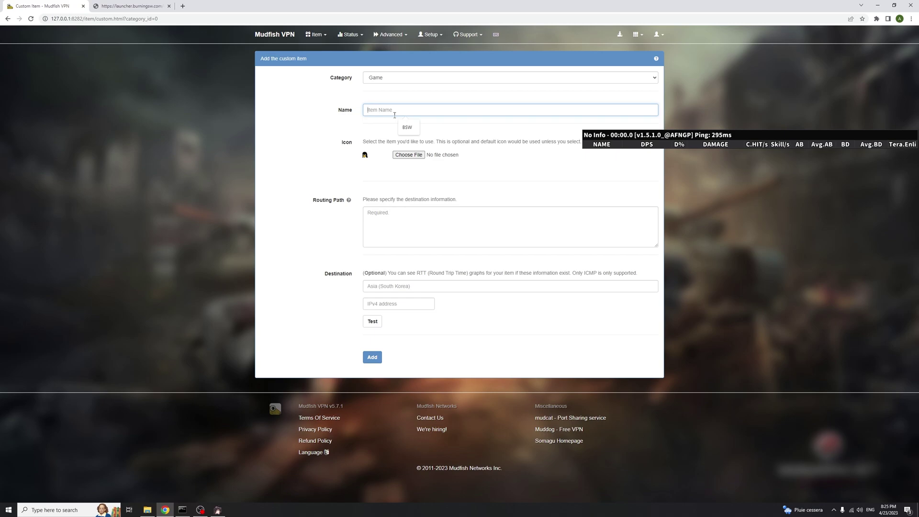
pyautogui.click(407, 127)
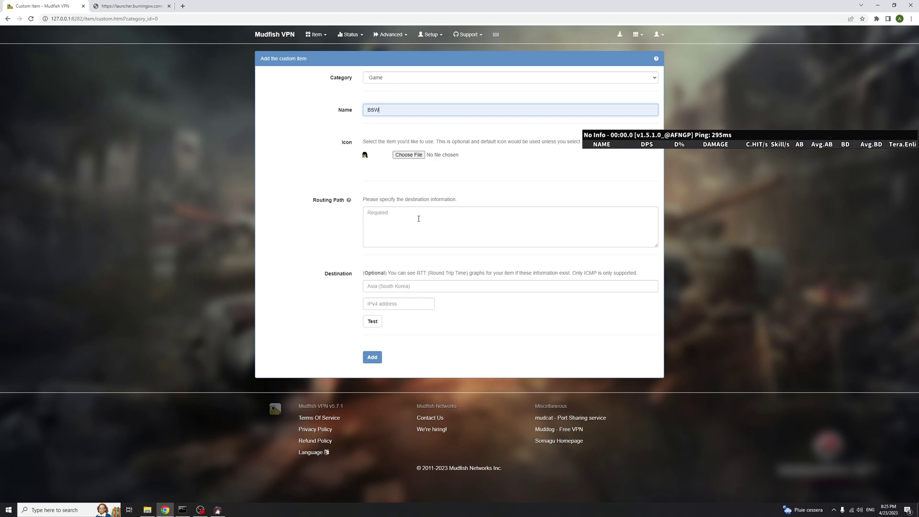
# - Enter the routing paths P:BurningSW.exe and new-game.burningsw.com for the BSW item
pyautogui.moveTo(316, 204); pyautogui.dragTo(441, 214)
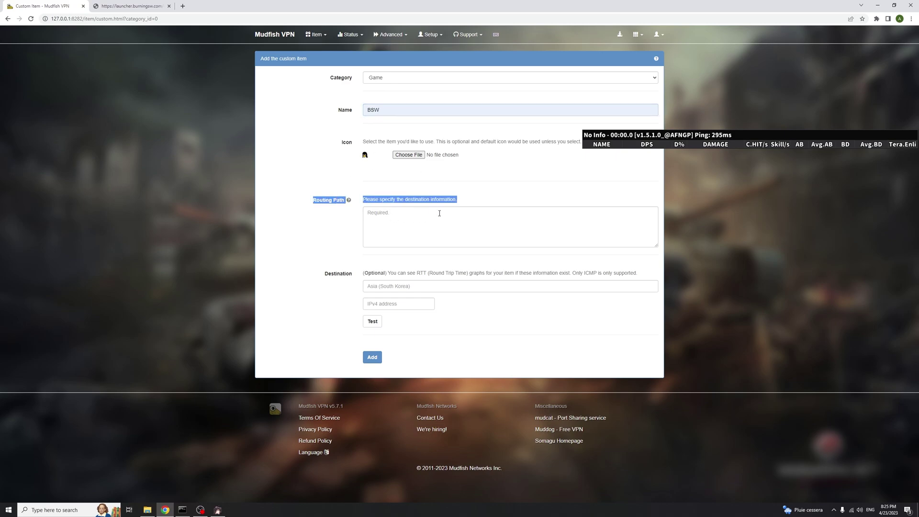
pyautogui.click(432, 227)
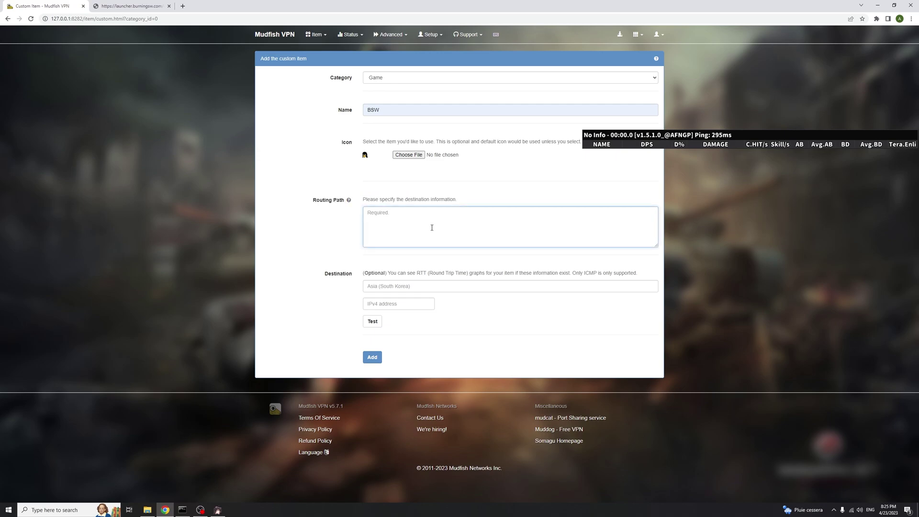
pyautogui.write('P:Burnin')
pyautogui.press('BackSpace')
pyautogui.press('BackSpace')
pyautogui.write('SW')
pyautogui.press('Tab')
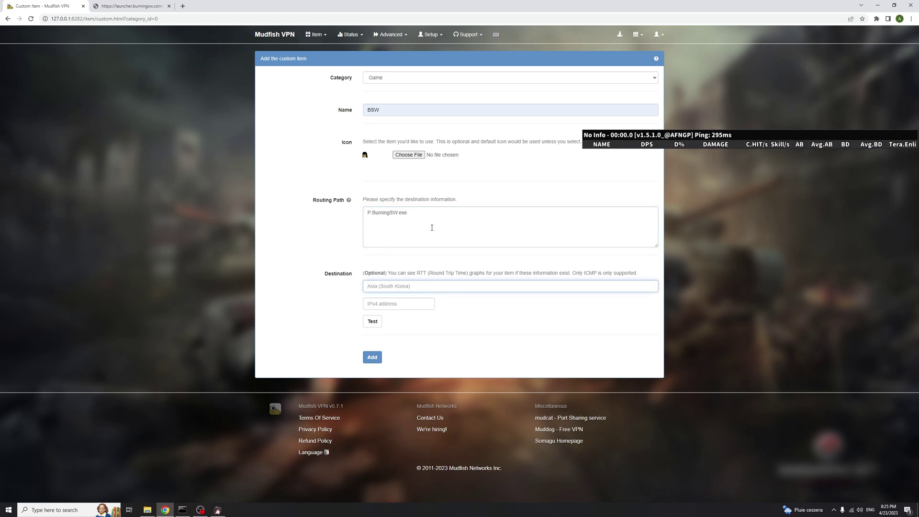
pyautogui.hotkey('shift', 'Tab')
pyautogui.write('new-ga')
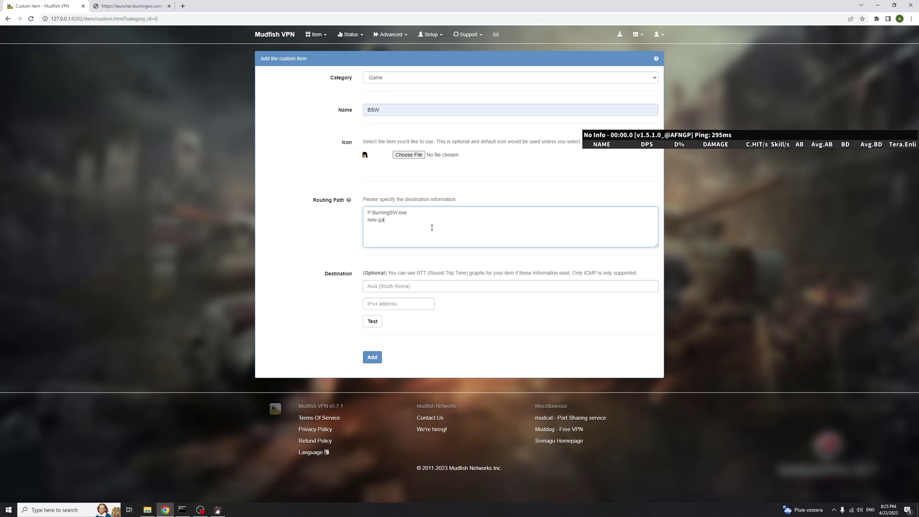
pyautogui.write('me burningsw.com')
pyautogui.moveTo(433, 223); pyautogui.dragTo(360, 223)
# - Set destination BSW Server (NL) with IPv4 168.100.10.3 and test it at 234 ms
pyautogui.click(390, 291)
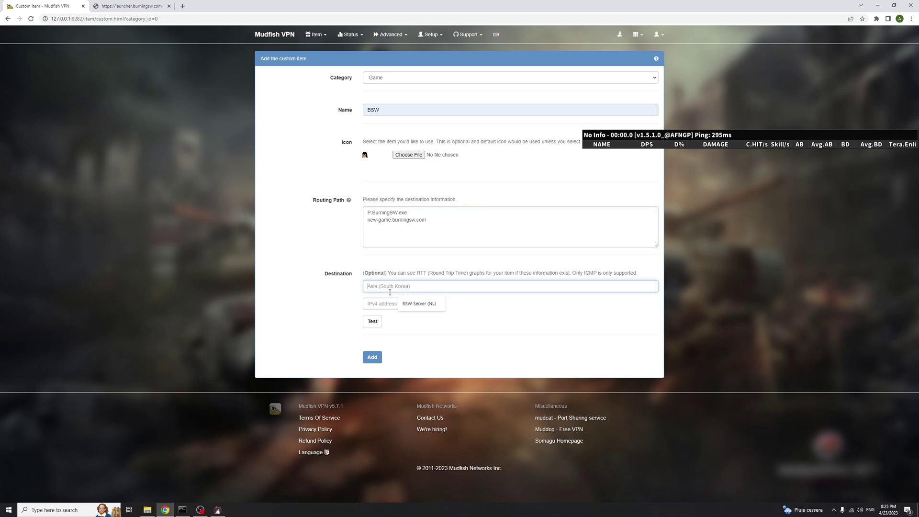
pyautogui.click(414, 305)
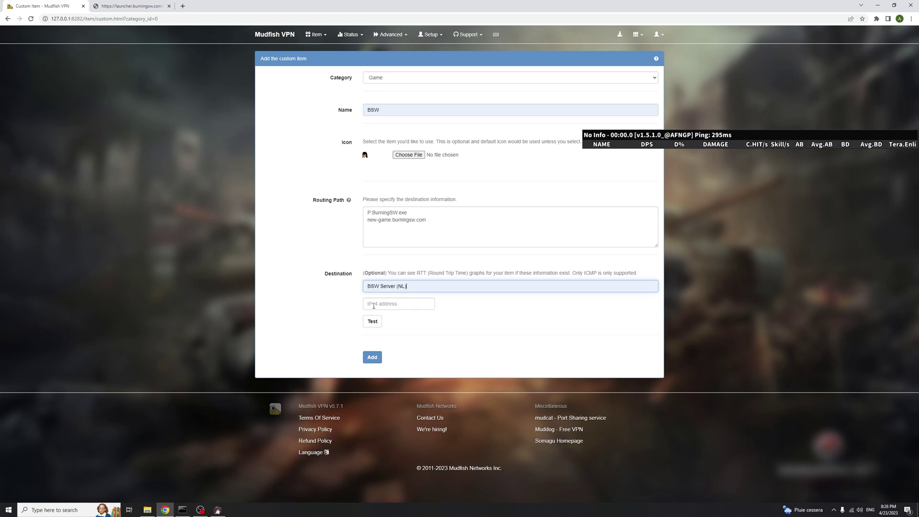
pyautogui.click(182, 509)
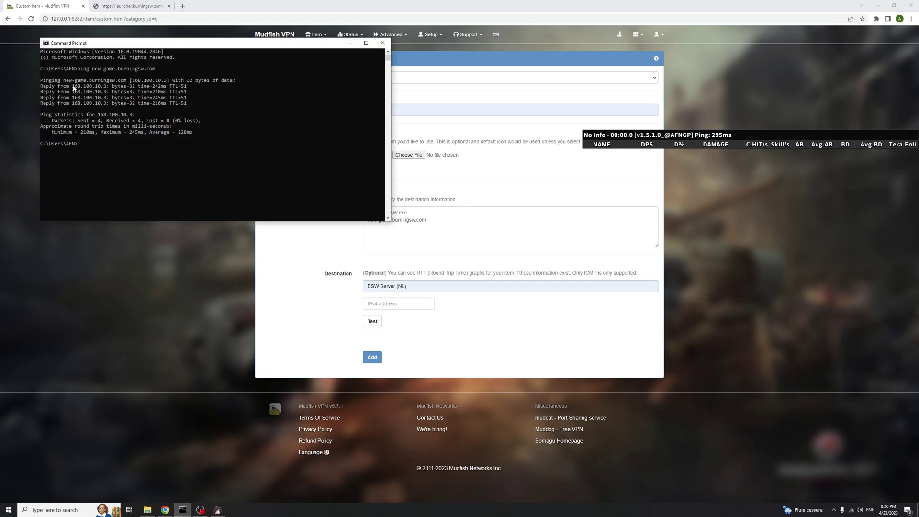
pyautogui.moveTo(73, 86); pyautogui.dragTo(110, 87)
pyautogui.click(312, 294)
pyautogui.click(374, 303)
pyautogui.hotkey('ctrl', 'v')
pyautogui.click(373, 321)
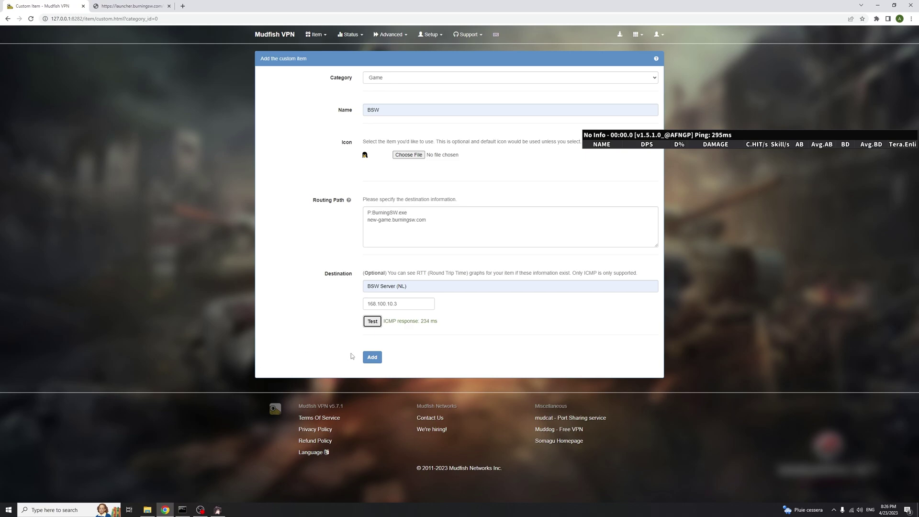
# - Add the BSW item and select DE Europe (Germany - Vultr 2), the lowest-score RTT node
pyautogui.click(367, 358)
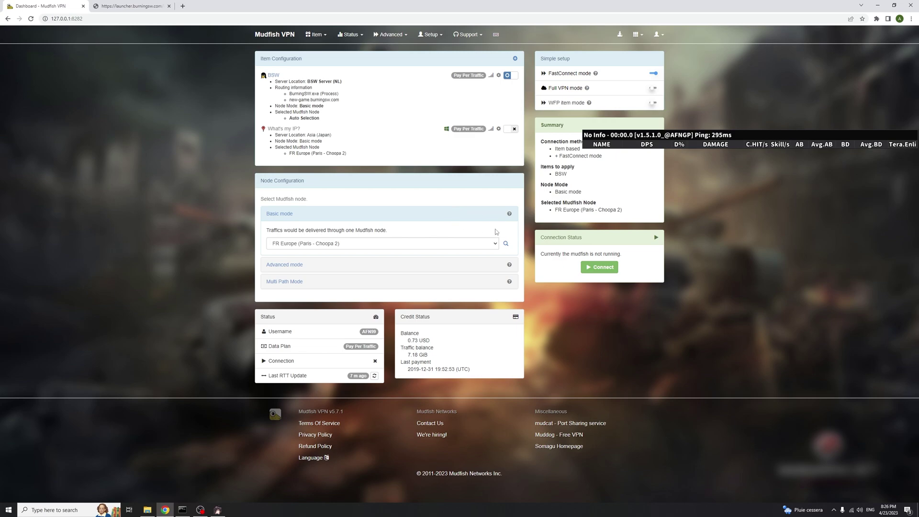
pyautogui.click(508, 244)
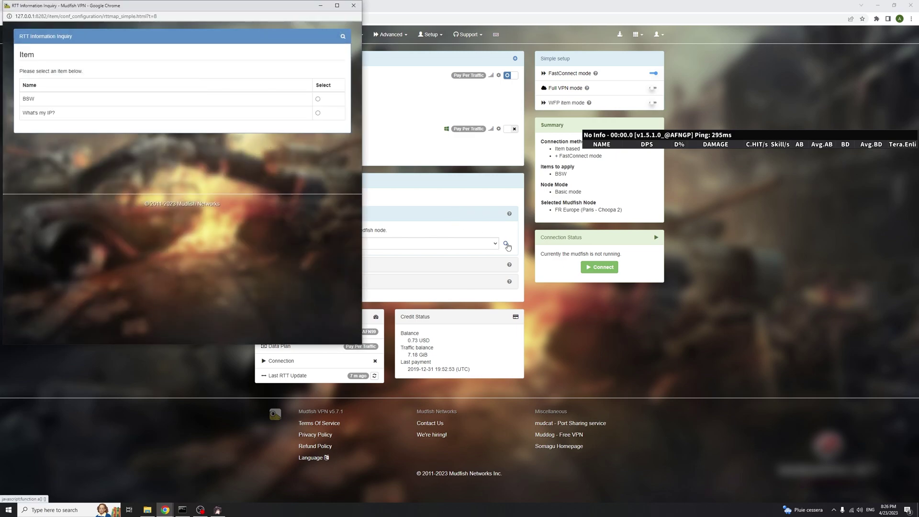
pyautogui.click(319, 99)
pyautogui.click(319, 99)
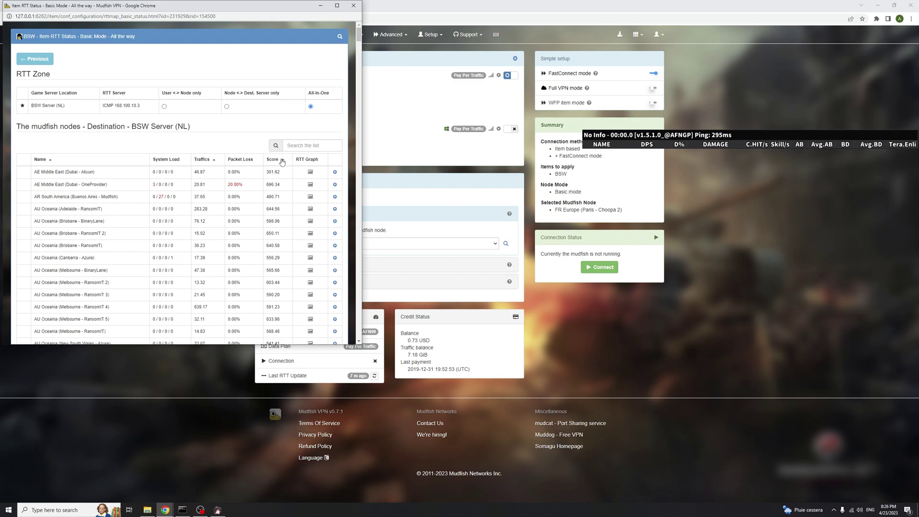
pyautogui.click(281, 165)
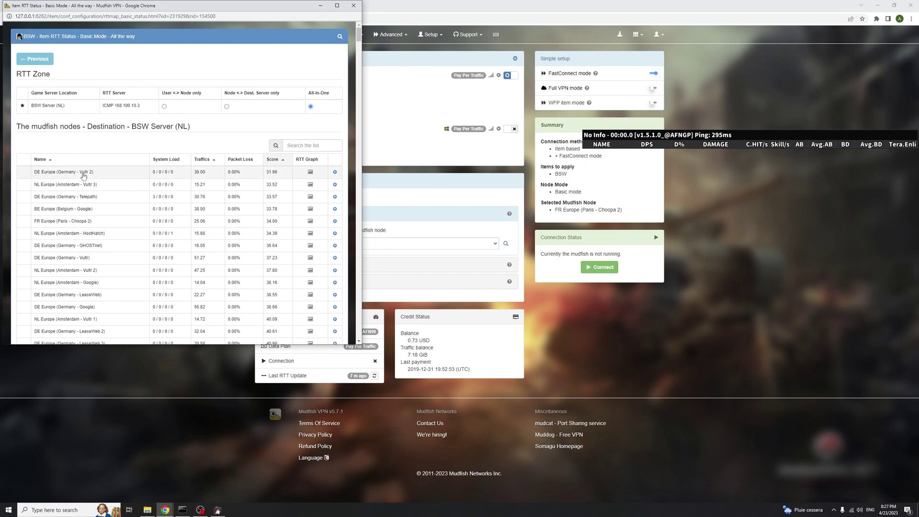
pyautogui.click(335, 172)
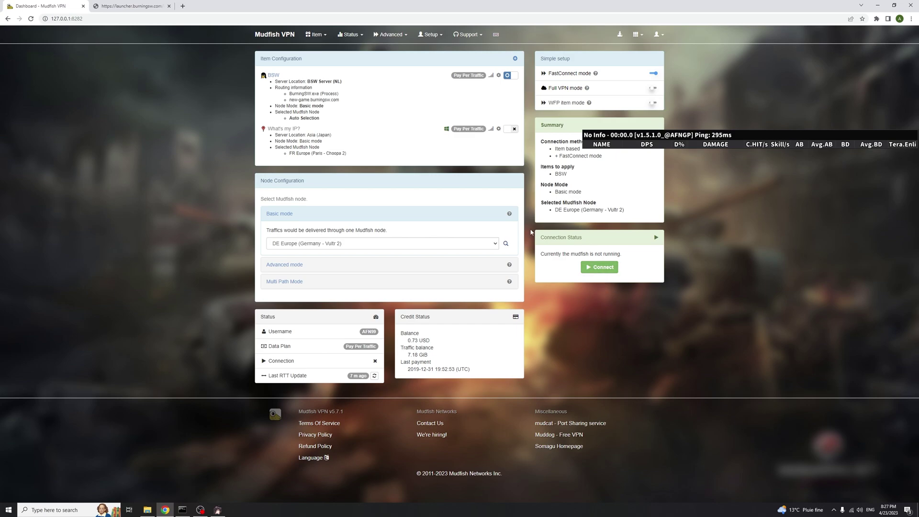
# - Connect the VPN so BSW routes through DE Europe (Germany - Vultr 2)
pyautogui.click(610, 271)
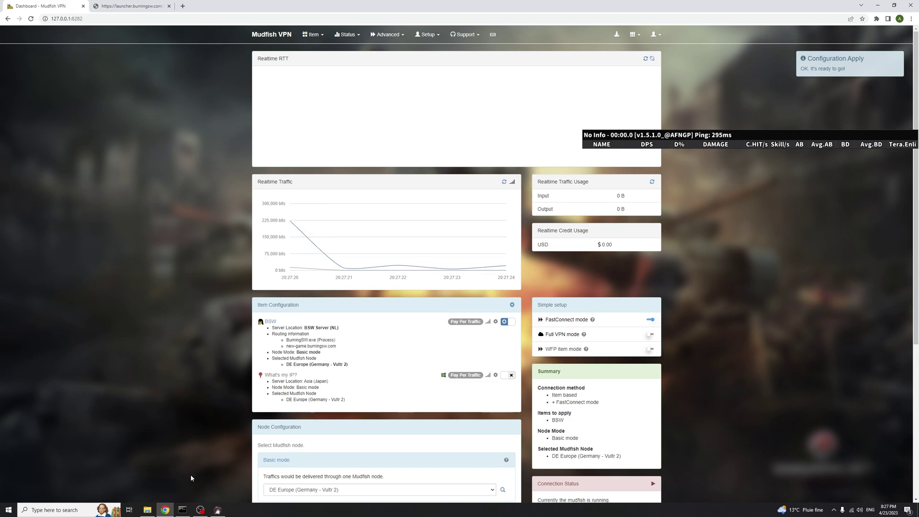
# - Re-run ping new-game.burningsw.com several times, now averaging about 29 ms, then return to the game
pyautogui.click(183, 510)
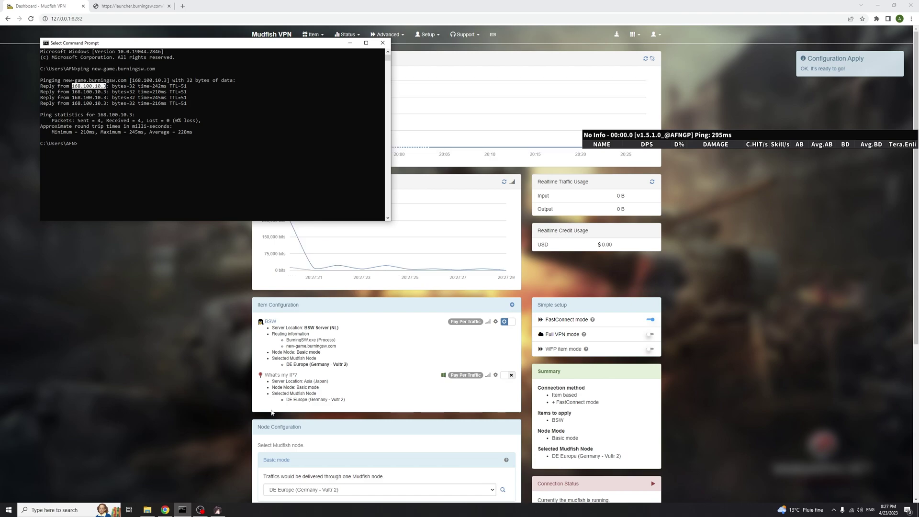
pyautogui.press('Up')
pyautogui.press('Return')
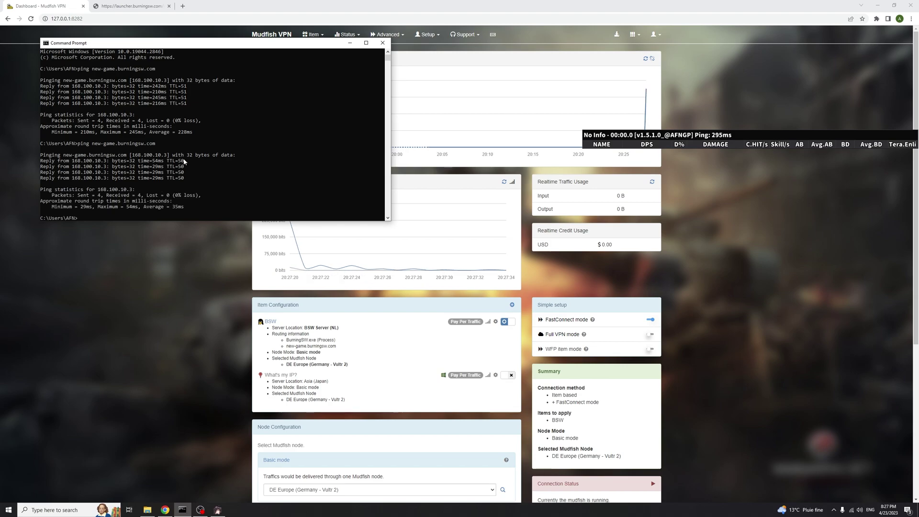
pyautogui.moveTo(186, 162); pyautogui.dragTo(40, 162)
pyautogui.press('Return')
pyautogui.press('Up')
pyautogui.press('Return')
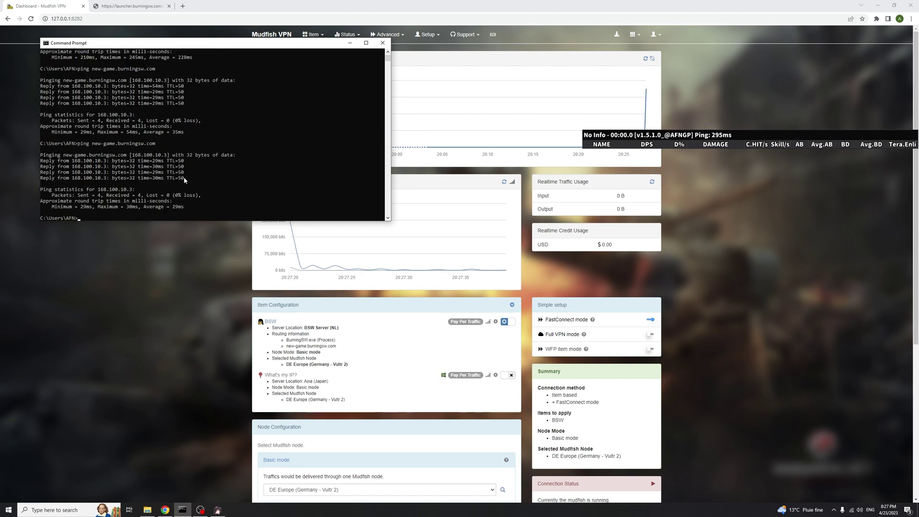
pyautogui.press('Up')
pyautogui.press('Return')
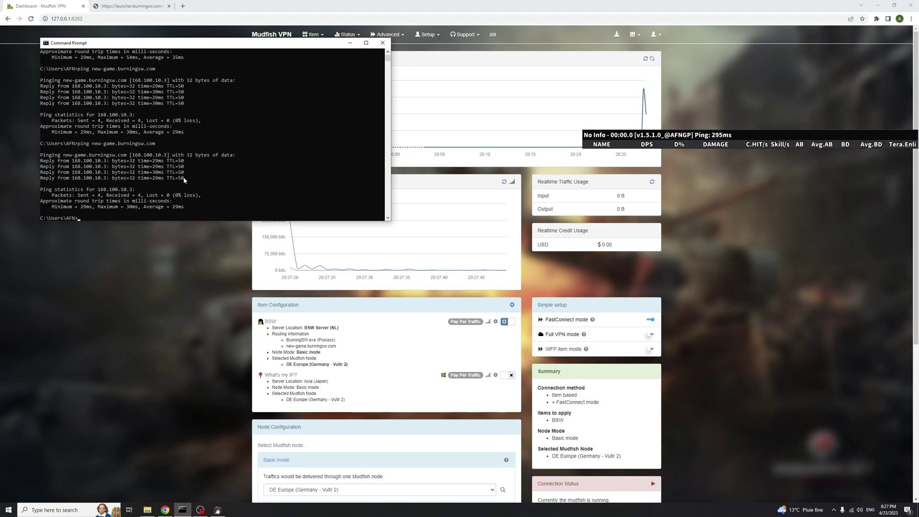
pyautogui.click(148, 511)
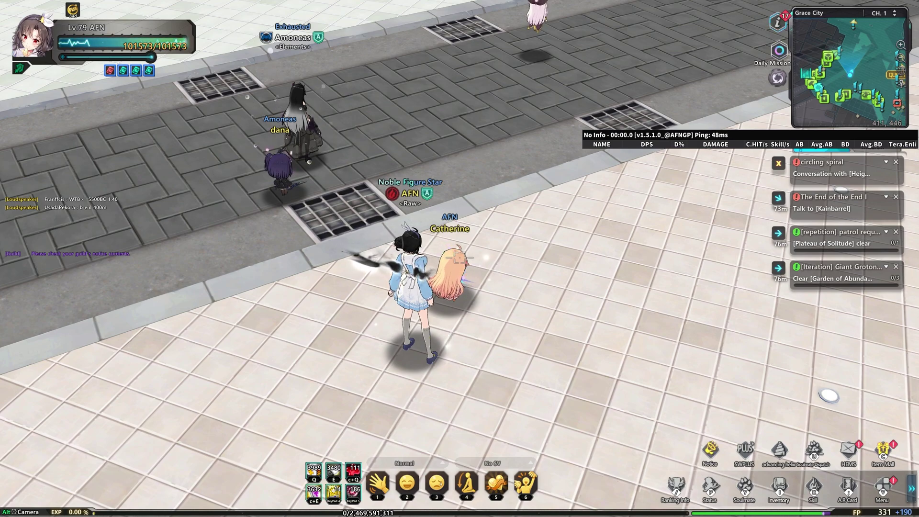
# - Quit SoulWorker from its system menu and confirm closing the game
pyautogui.scroll(3, 459, 259)
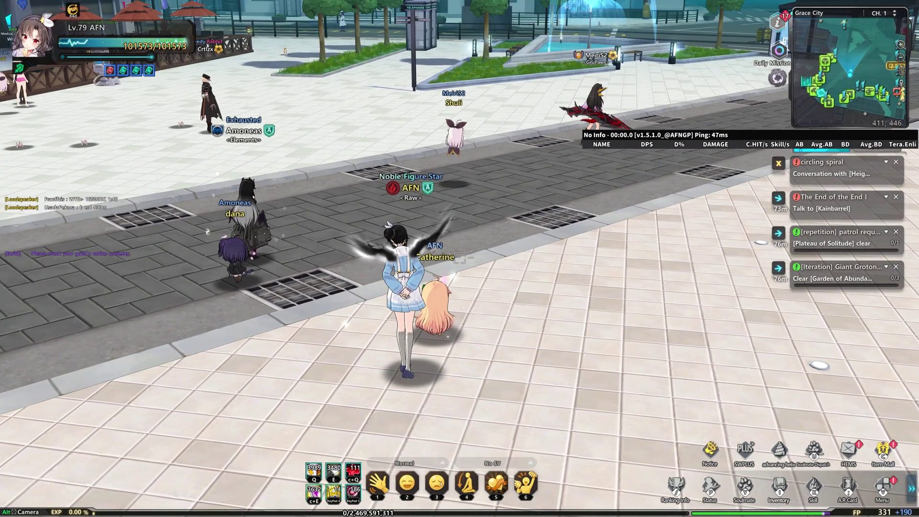
pyautogui.press('Escape')
pyautogui.click(480, 430)
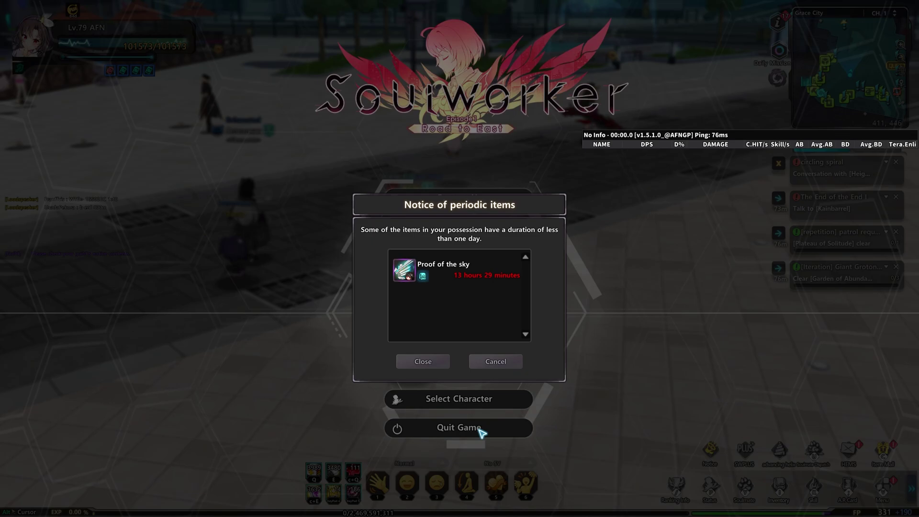
pyautogui.press('Return')
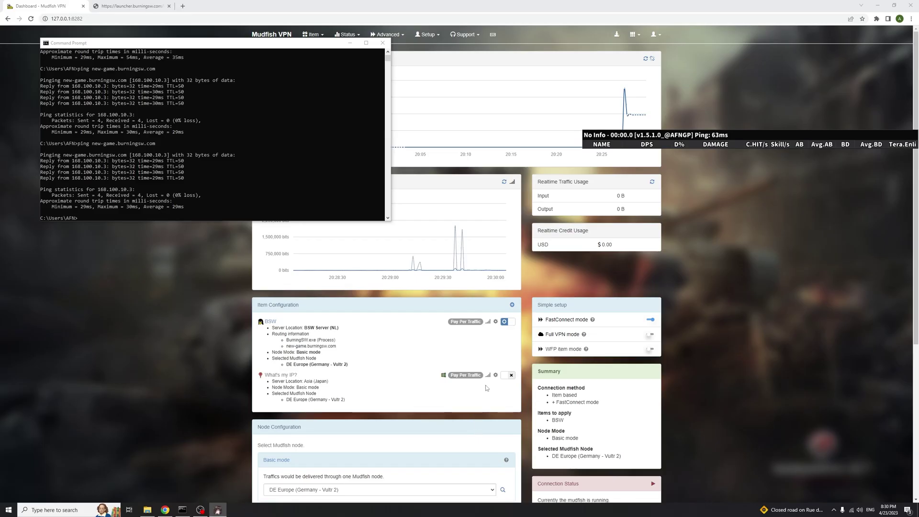
# - Close the Command Prompt and exit the damage-meter overlay so the Mudfish connection stops
pyautogui.click(383, 42)
pyautogui.scroll(-3, 683, 322)
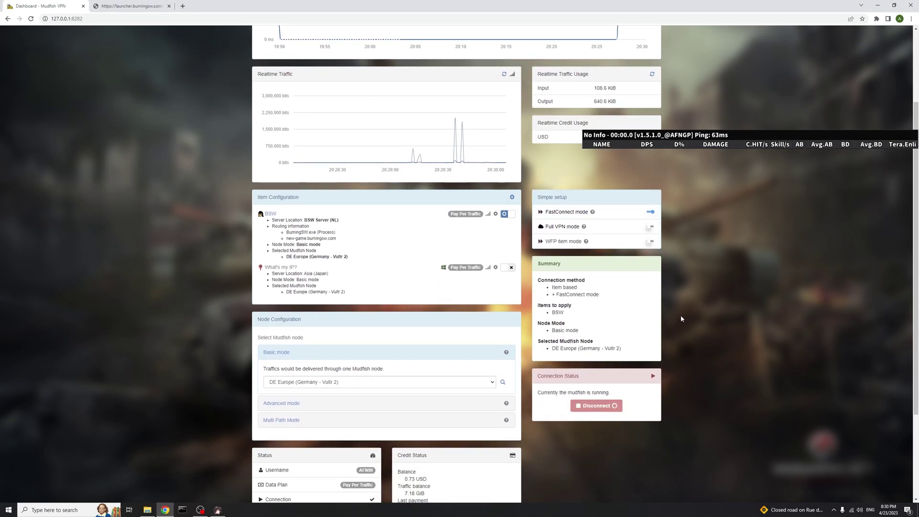
pyautogui.rightClick(617, 142)
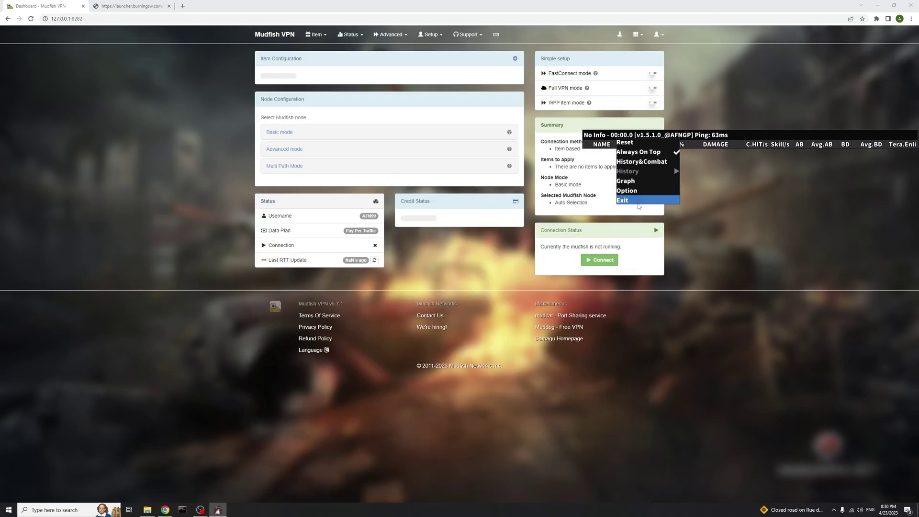
pyautogui.click(638, 203)
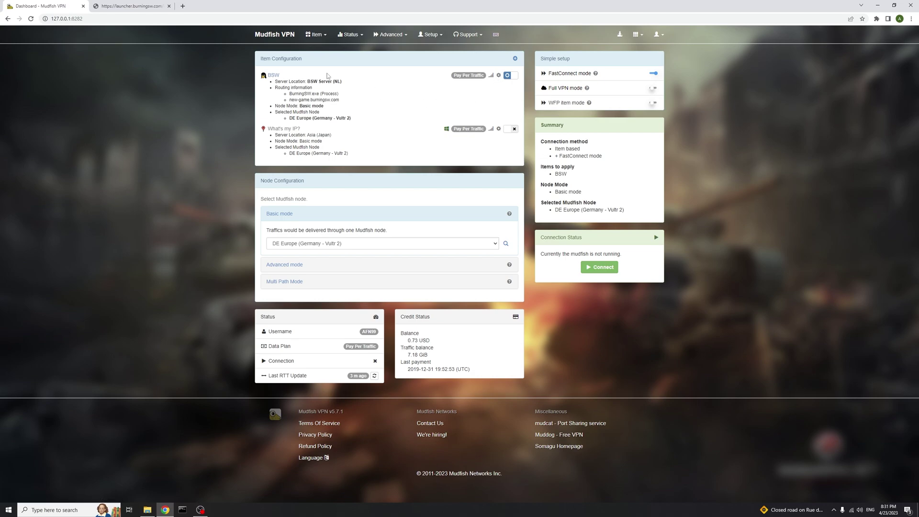
# - Open the BSW item's configuration page and point out the Last RTT Update and 30 s calculation age
pyautogui.click(499, 76)
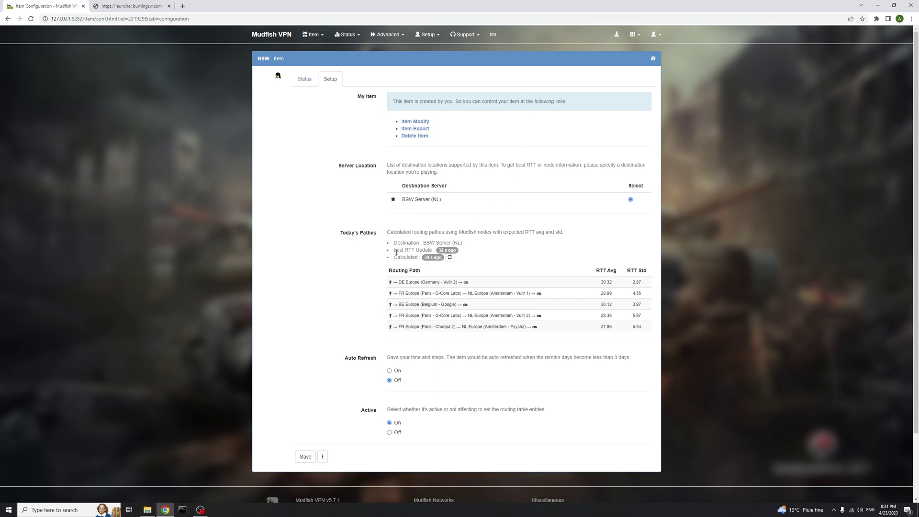
pyautogui.moveTo(395, 251); pyautogui.dragTo(461, 254)
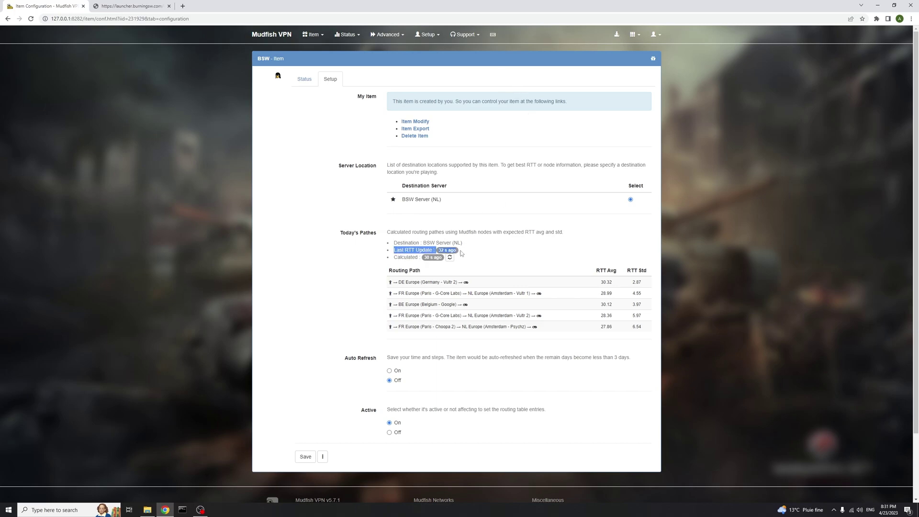
pyautogui.moveTo(395, 257); pyautogui.dragTo(446, 260)
pyautogui.click(448, 258)
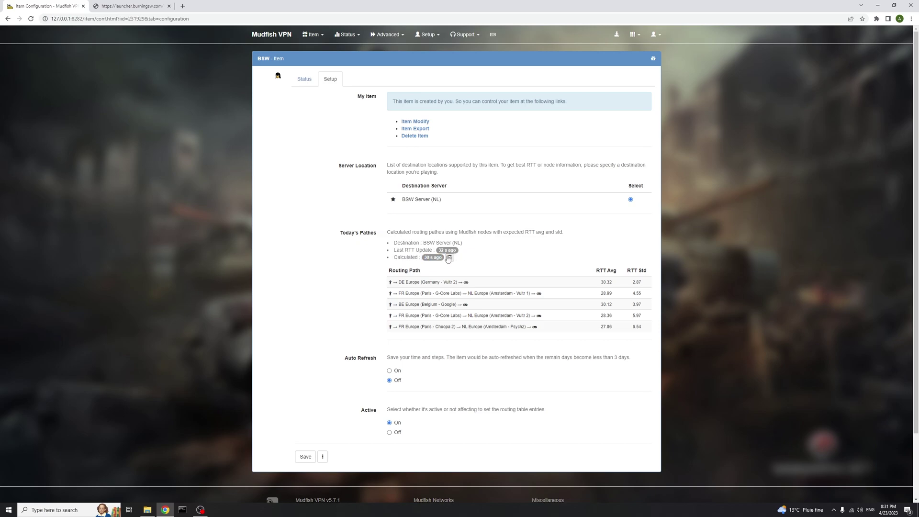
pyautogui.moveTo(424, 259); pyautogui.dragTo(443, 259)
pyautogui.click(443, 273)
# - Point out the RTT Avg and RTT Std columns, the DE Europe path at 30.32 ms, and the Paris→Amsterdam path
pyautogui.moveTo(386, 276); pyautogui.dragTo(649, 274)
pyautogui.click(613, 286)
pyautogui.click(604, 283)
pyautogui.click(645, 277)
pyautogui.moveTo(601, 284); pyautogui.dragTo(645, 287)
pyautogui.moveTo(400, 282); pyautogui.dragTo(459, 285)
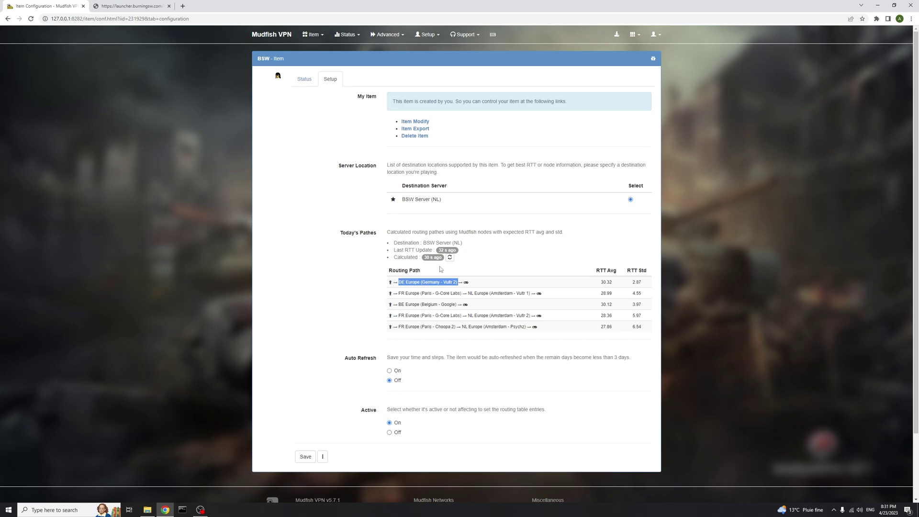
pyautogui.moveTo(398, 293); pyautogui.dragTo(530, 294)
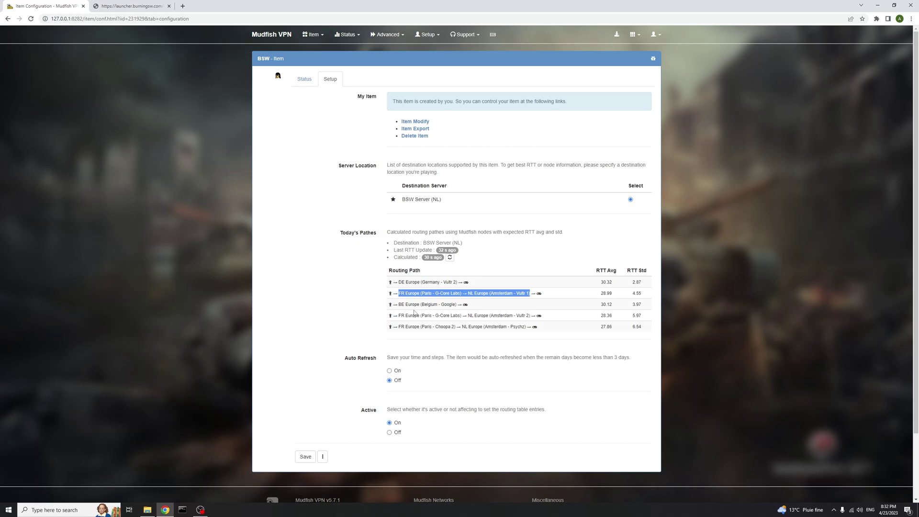
# - Copy the FR Europe → NL Europe routing path into a new Notepad note, then save the BSW item configuration
pyautogui.press('super')
pyautogui.write('notepad')
pyautogui.press('Return')
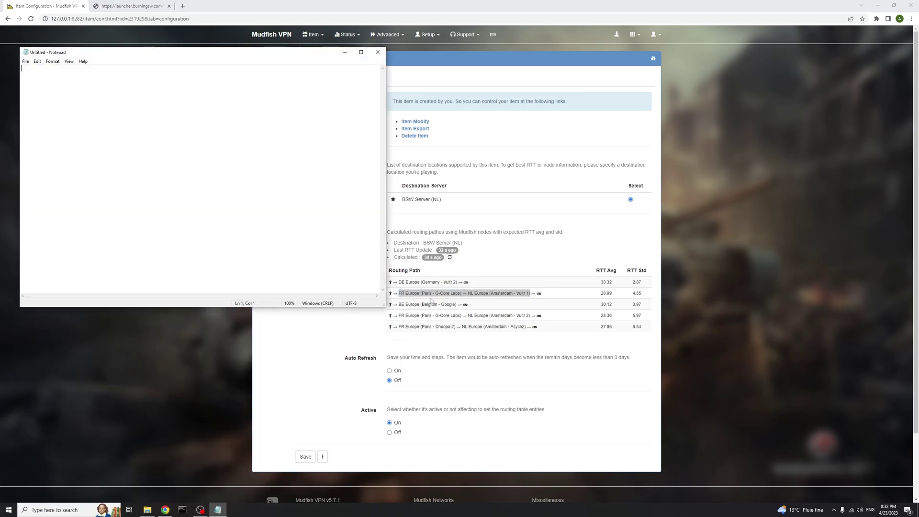
pyautogui.click(431, 301)
pyautogui.moveTo(399, 293); pyautogui.dragTo(533, 298)
pyautogui.hotkey('ctrl', 'c')
pyautogui.hotkey('alt', 'Tab')
pyautogui.hotkey('ctrl', 'v')
pyautogui.moveTo(214, 69); pyautogui.dragTo(15, 72)
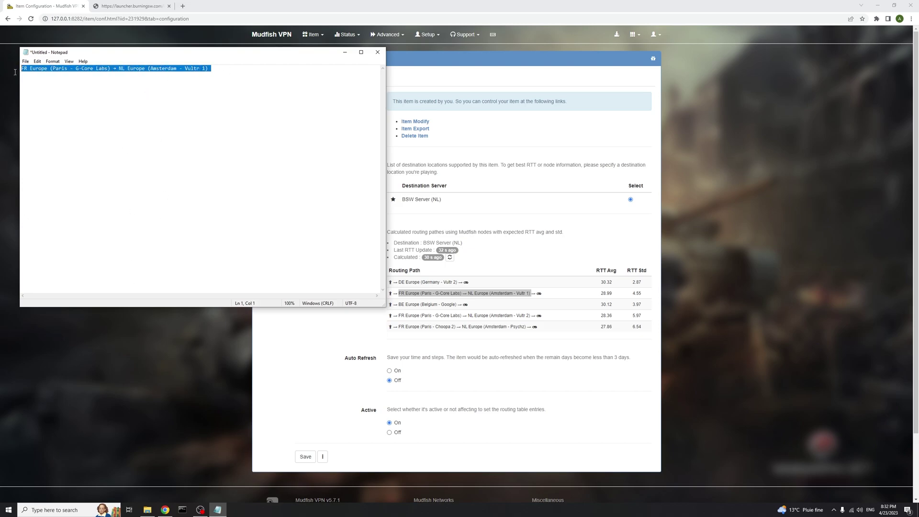
pyautogui.click(163, 389)
pyautogui.click(305, 457)
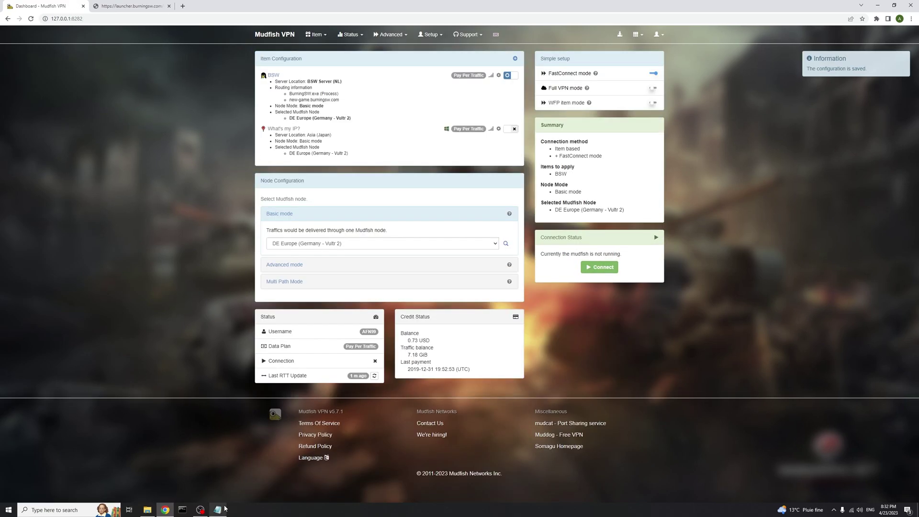
# - Switch BSW to two-node advanced mode with FR Europe (Paris - G-Core Labs) as the first node
pyautogui.click(218, 509)
pyautogui.click(154, 84)
pyautogui.moveTo(110, 69); pyautogui.dragTo(21, 76)
pyautogui.hotkey('alt', 'Tab')
pyautogui.click(287, 266)
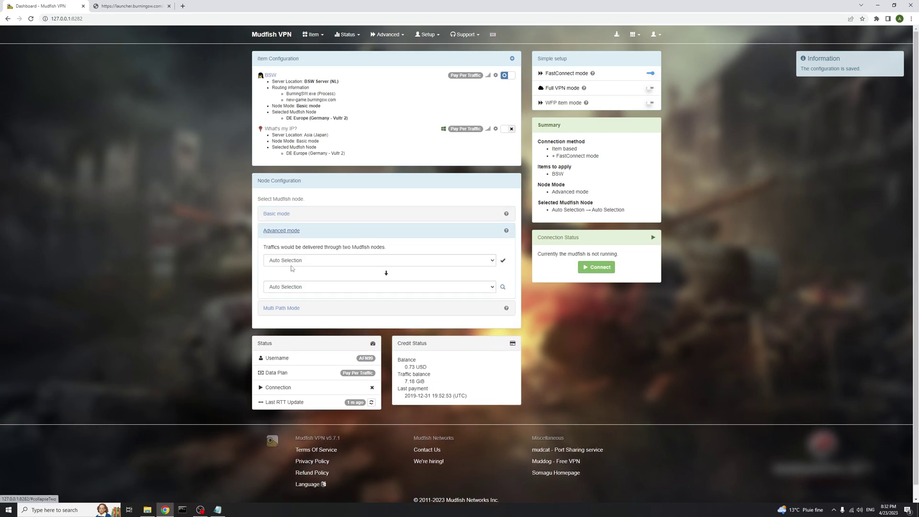
pyautogui.click(295, 263)
pyautogui.scroll(-1, 307, 298)
pyautogui.press('f')
pyautogui.scroll(-3, 307, 298)
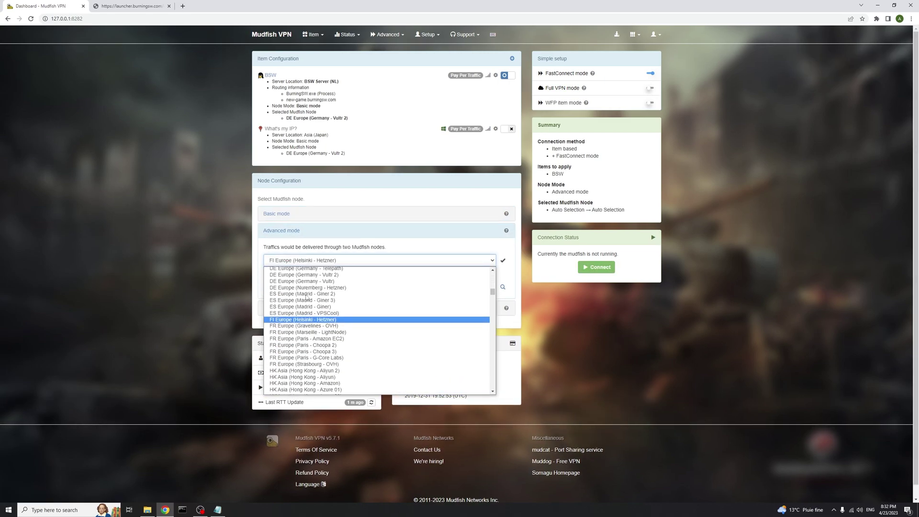
pyautogui.click(334, 358)
# - Set NL Europe (Amsterdam - Vultr 1) as the second node
pyautogui.hotkey('alt', 'Tab')
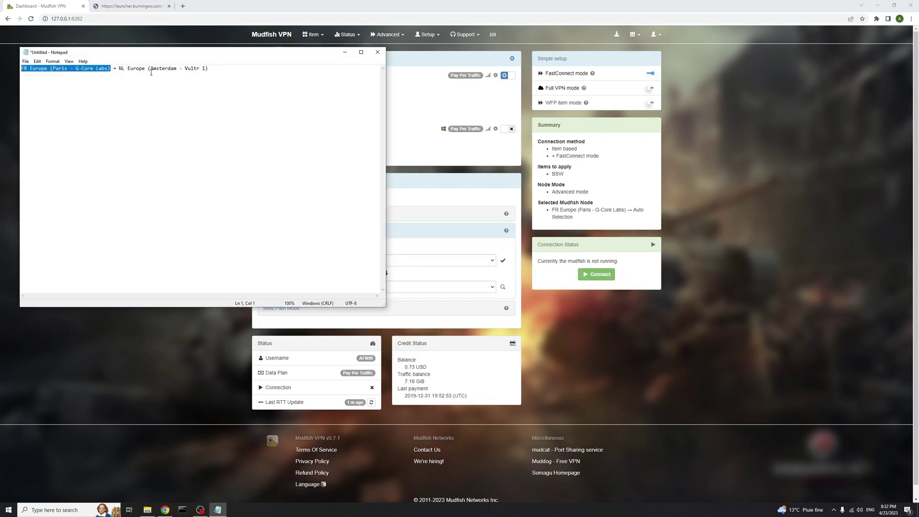
pyautogui.moveTo(119, 70); pyautogui.dragTo(232, 77)
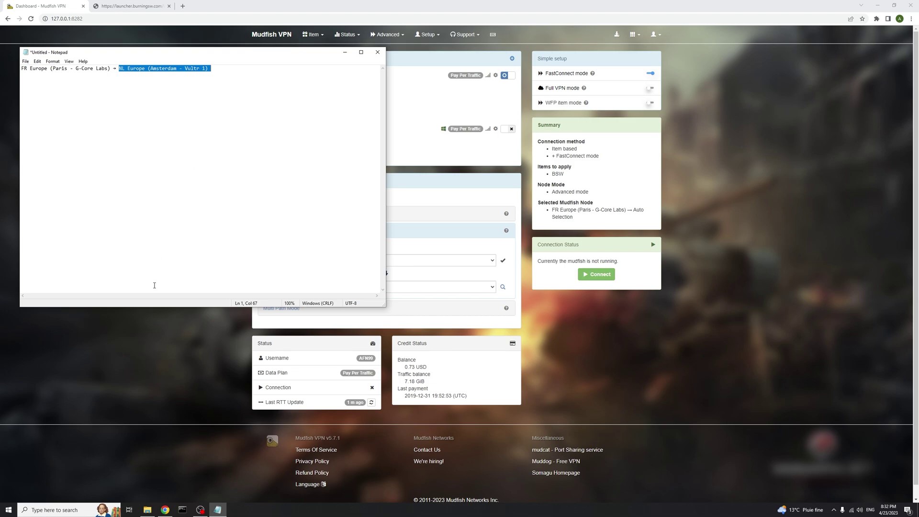
pyautogui.hotkey('alt', 'Tab')
pyautogui.click(331, 290)
pyautogui.write('NL Europe (Amsterdam - AGPL')
pyautogui.scroll(-3, 333, 378)
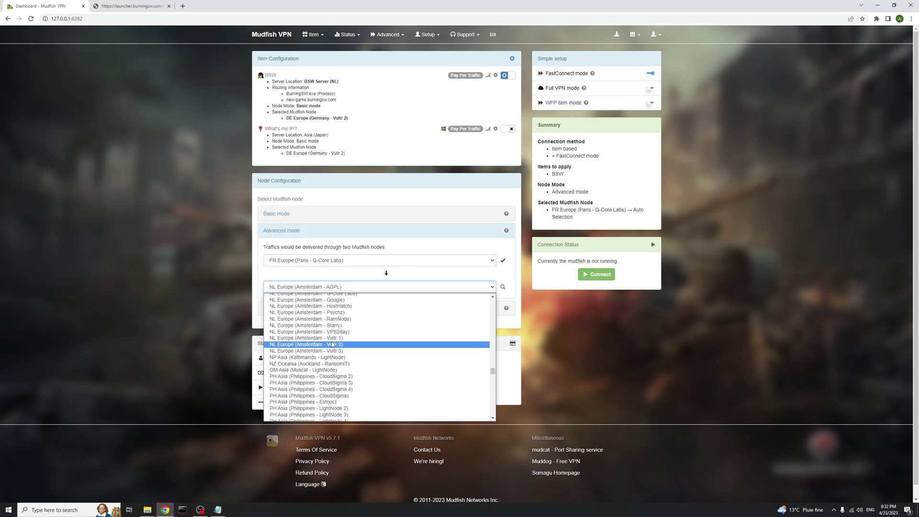
pyautogui.click(332, 338)
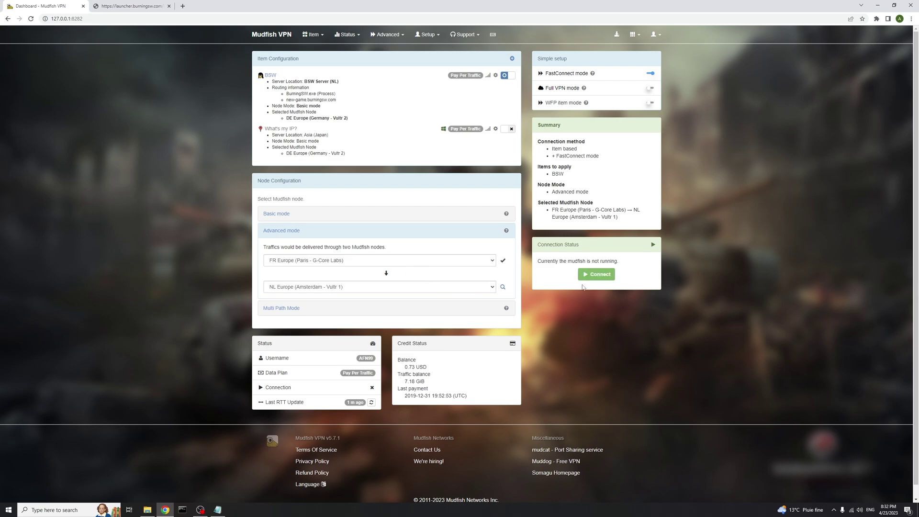
# - Connect the VPN and confirm the selected route ends at the NL Europe node
pyautogui.click(599, 277)
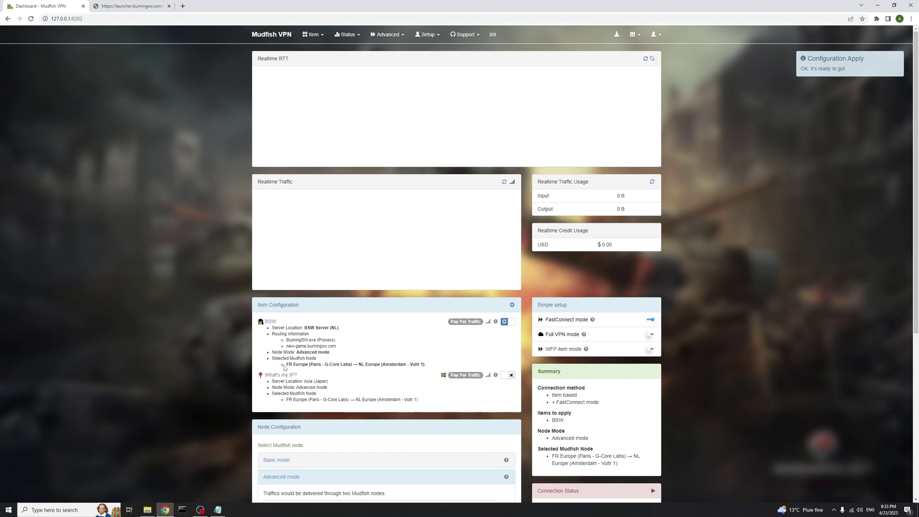
pyautogui.moveTo(287, 364); pyautogui.dragTo(457, 369)
pyautogui.click(359, 365)
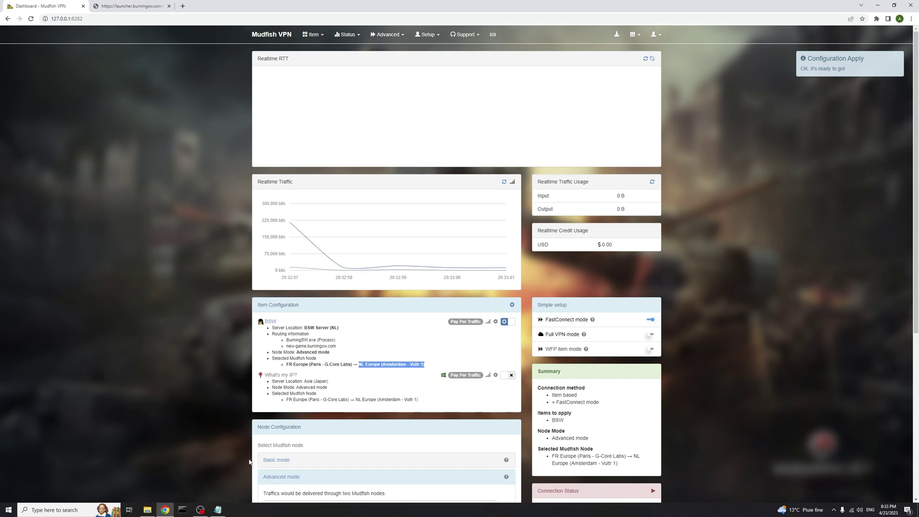
pyautogui.click(182, 510)
# - Ping new-game.burningsw.com twice through the FR → NL route, averaging about 52 ms
pyautogui.write('ping new-game.burning')
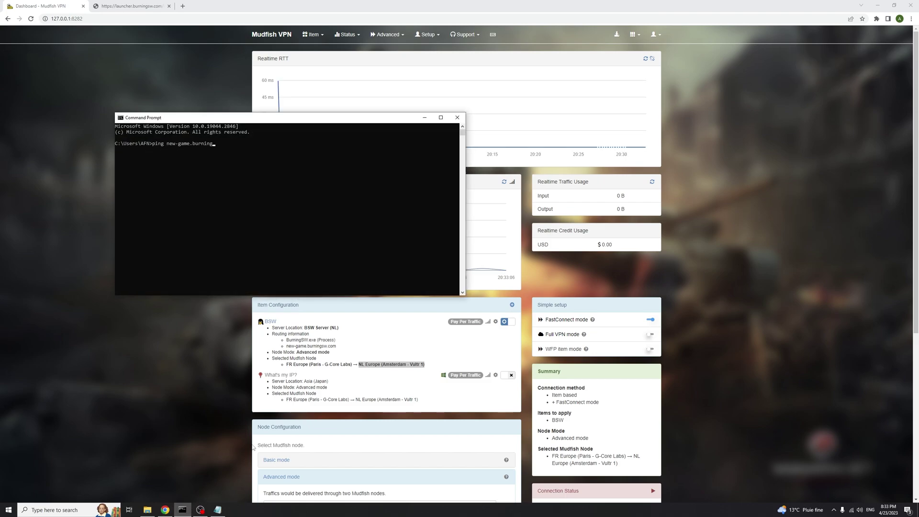
pyautogui.write('sw.com')
pyautogui.press('Return')
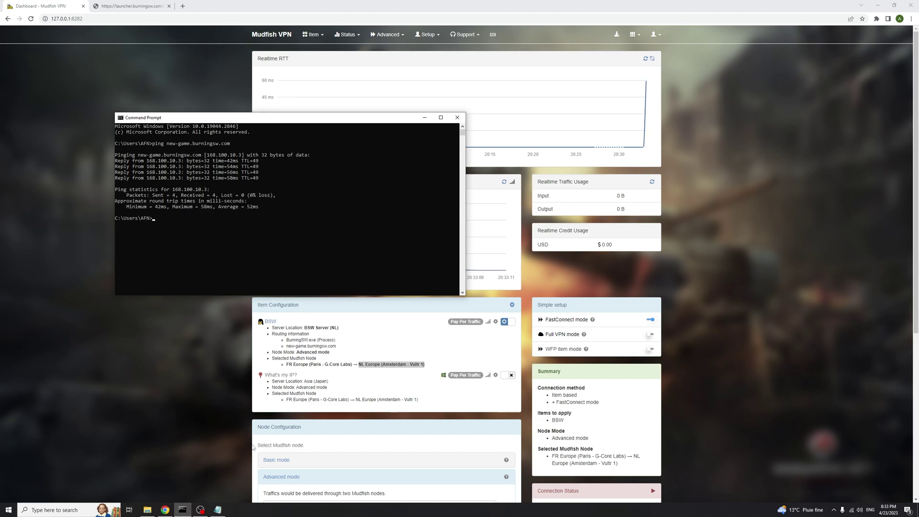
pyautogui.press('Up')
pyautogui.press('Return')
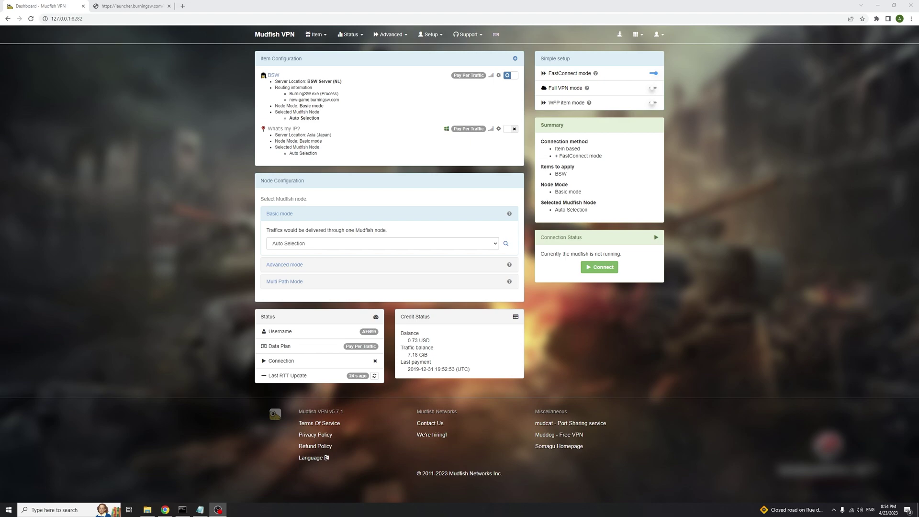
# - Re-check the first routing path on the BSW item's configuration page
pyautogui.click(498, 76)
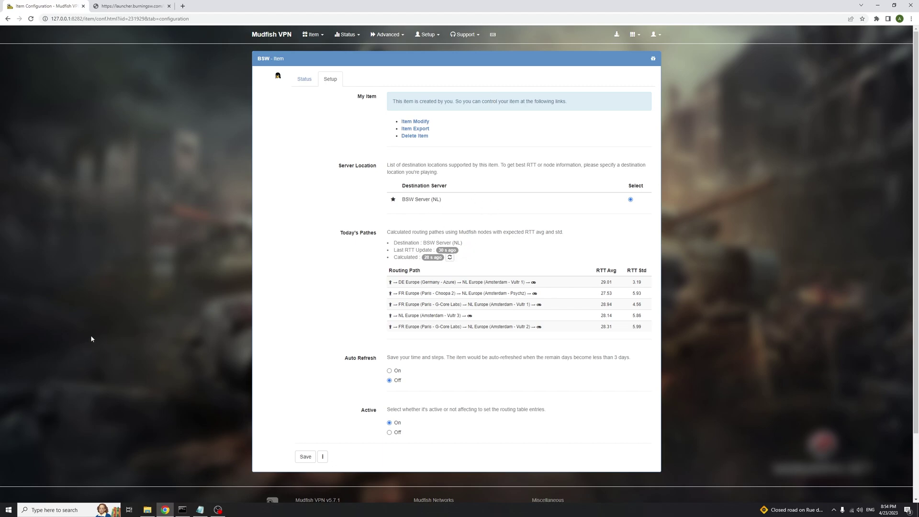
pyautogui.moveTo(390, 282); pyautogui.dragTo(539, 283)
pyautogui.click(412, 294)
# - Open the node RTT status for the BSW item toward BSW Server (NL)
pyautogui.click(271, 34)
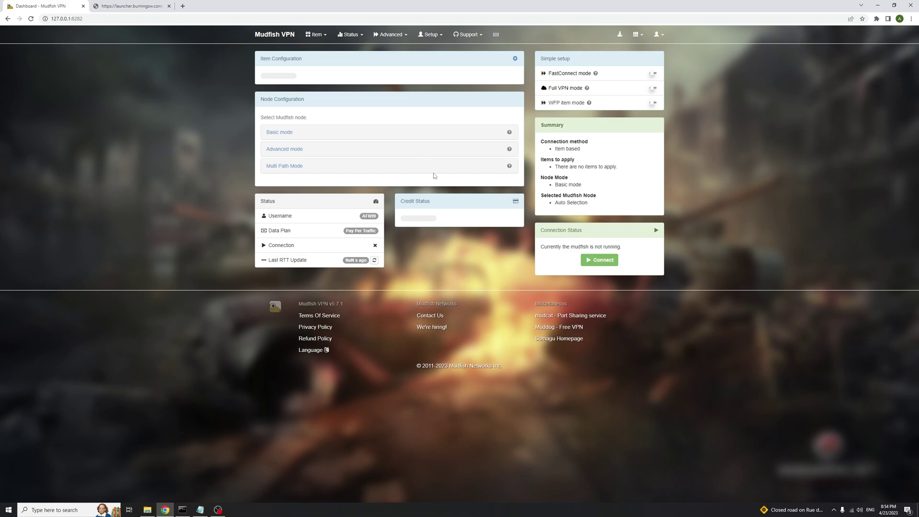
pyautogui.click(505, 243)
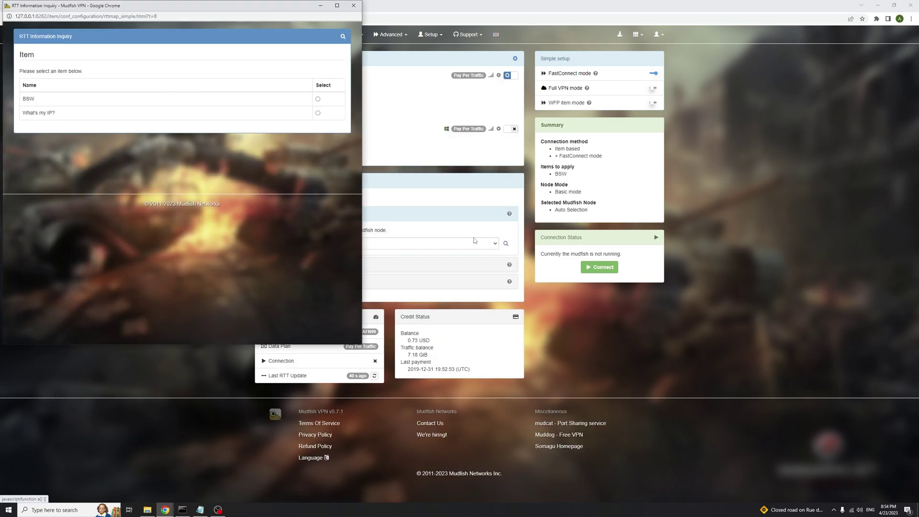
pyautogui.click(319, 99)
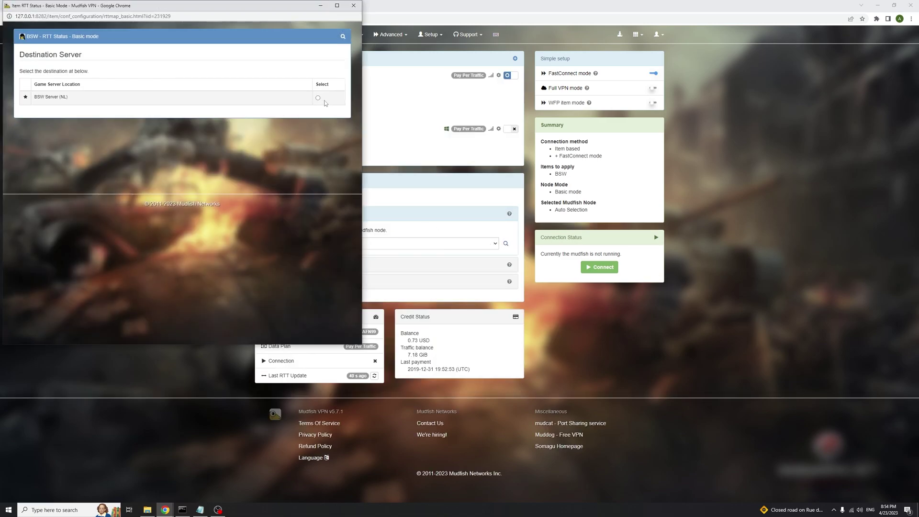
pyautogui.click(318, 98)
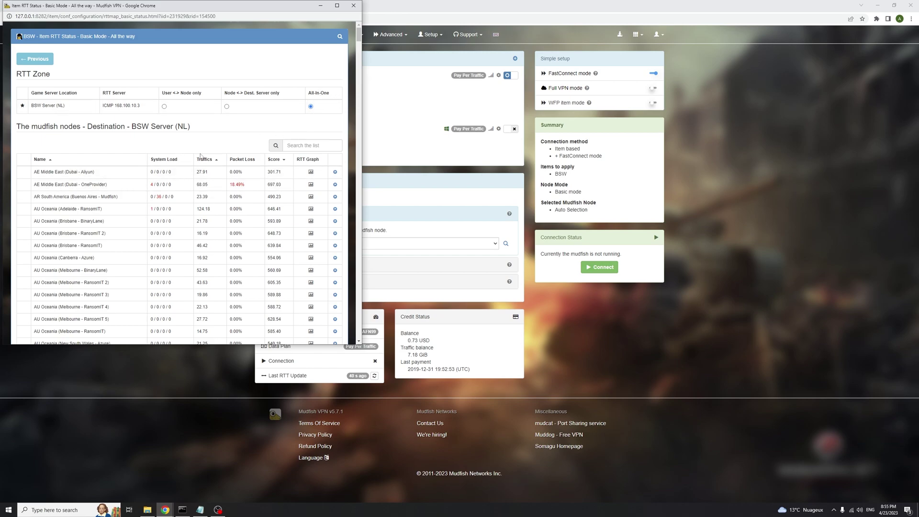
# - Sort nodes by ascending Score, putting NL Europe (Amsterdam - Vultr 3) first at 32.27, and browse the RTT graphs
pyautogui.click(275, 159)
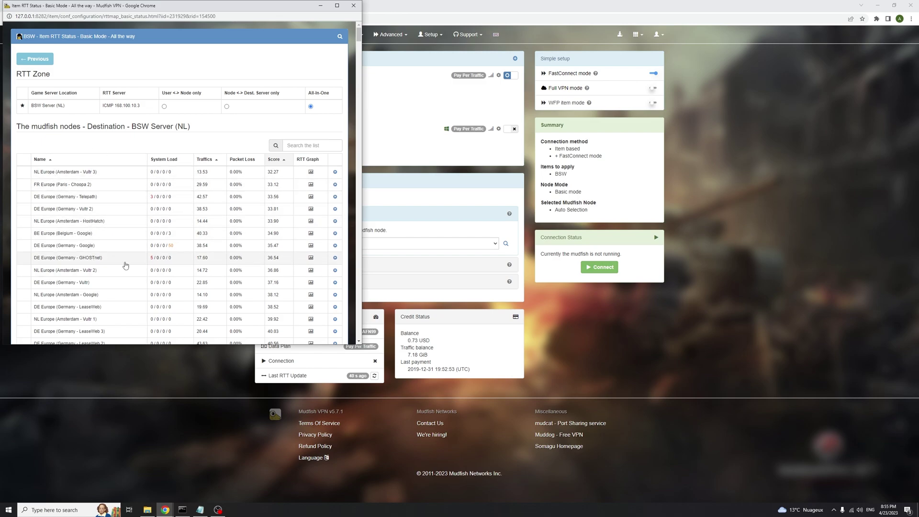
pyautogui.scroll(-2, 72, 172)
pyautogui.scroll(-4, 67, 182)
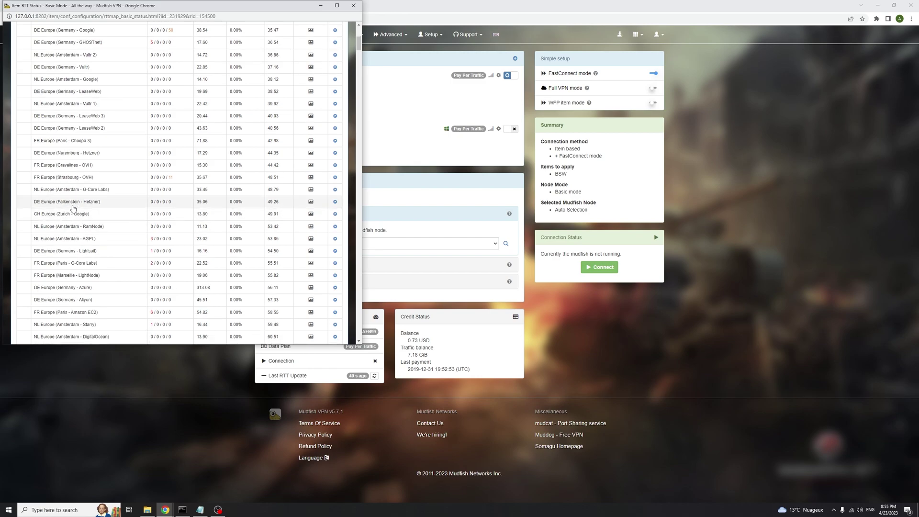
pyautogui.scroll(1, 101, 221)
pyautogui.scroll(5, 106, 222)
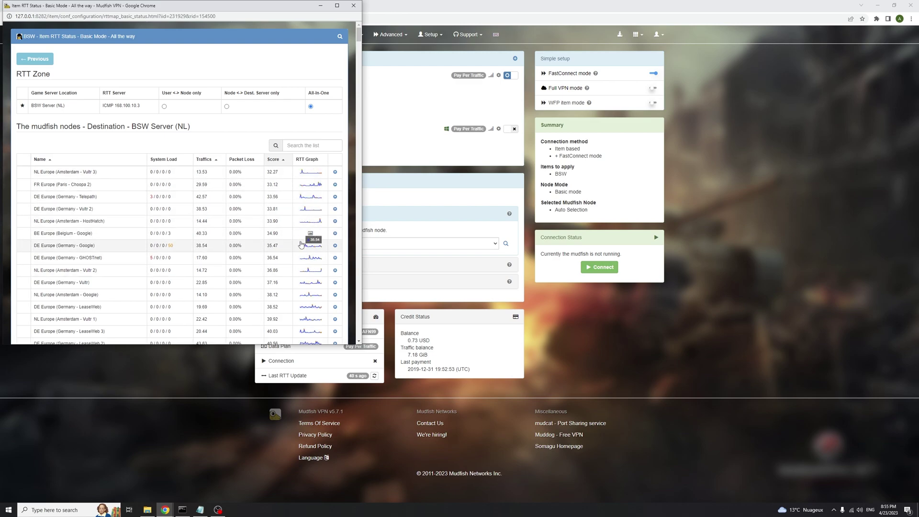
pyautogui.moveTo(313, 221)
pyautogui.scroll(-5, 301, 248)
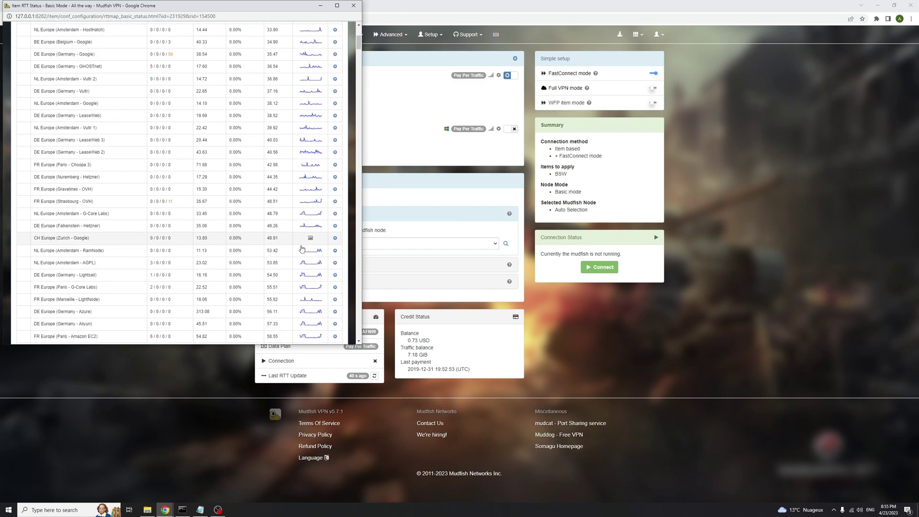
pyautogui.scroll(2, 301, 249)
pyautogui.scroll(3, 302, 249)
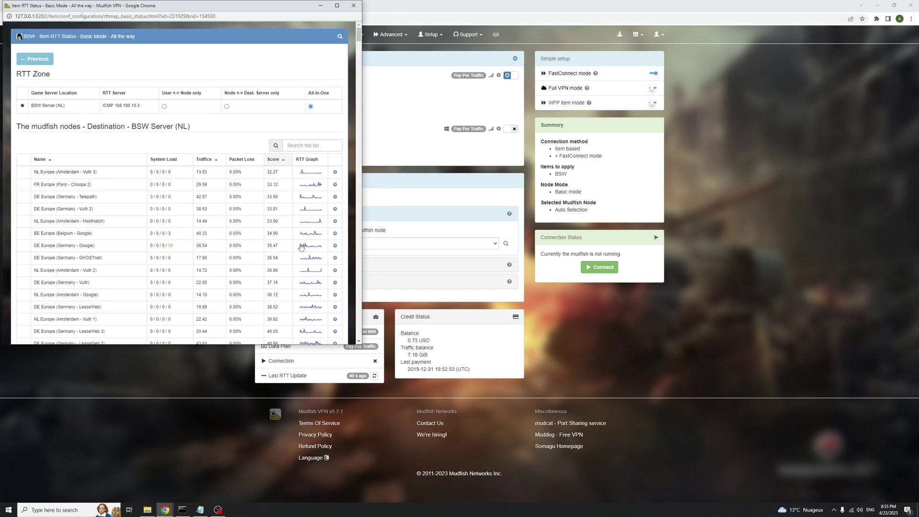